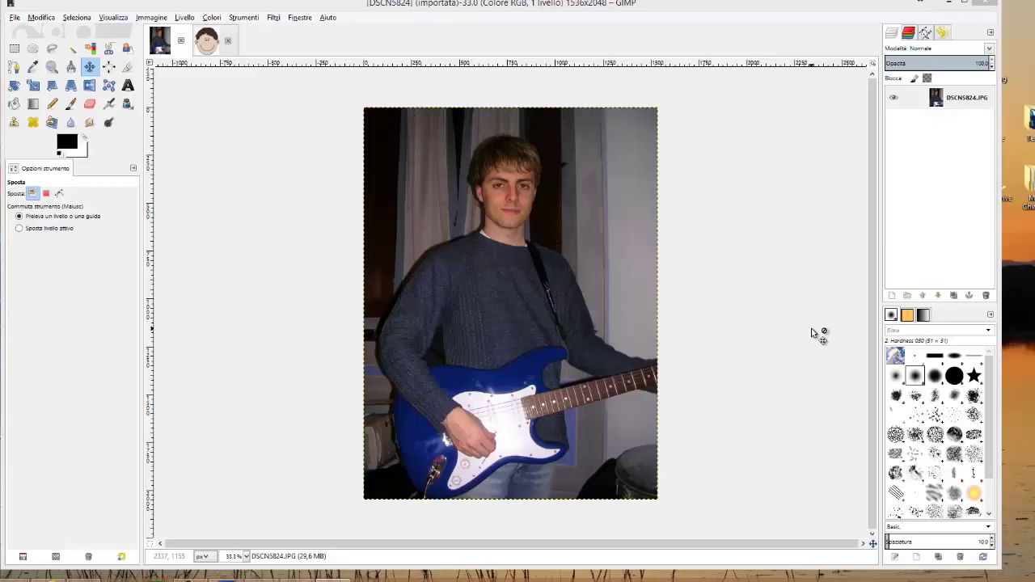
- Compare the guitarist photo with face-clip-art-13.jpg, ending on the cartoon face image
{"action": "left_click", "coordinate": [215, 50]}
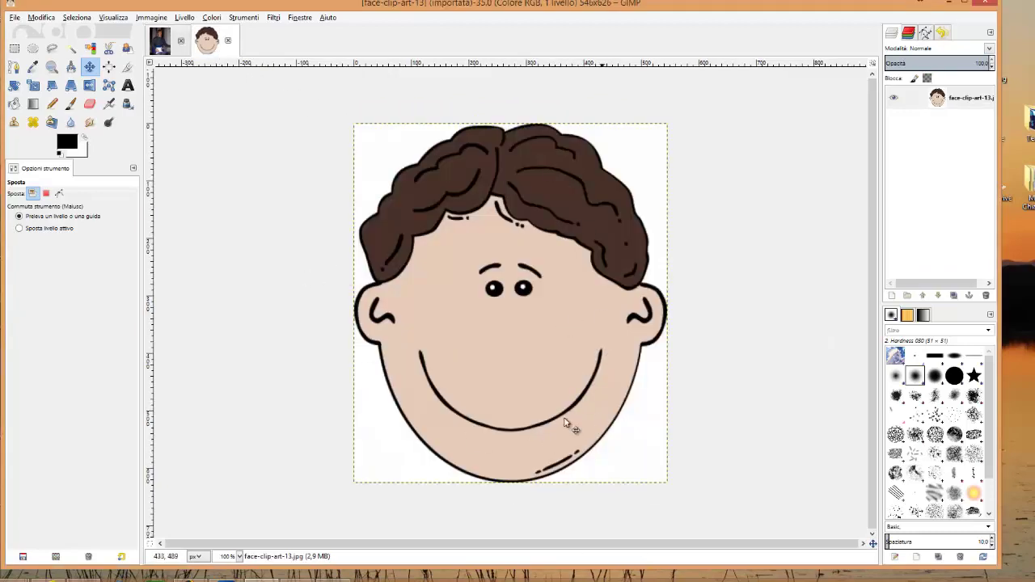
{"action": "left_click", "coordinate": [160, 48]}
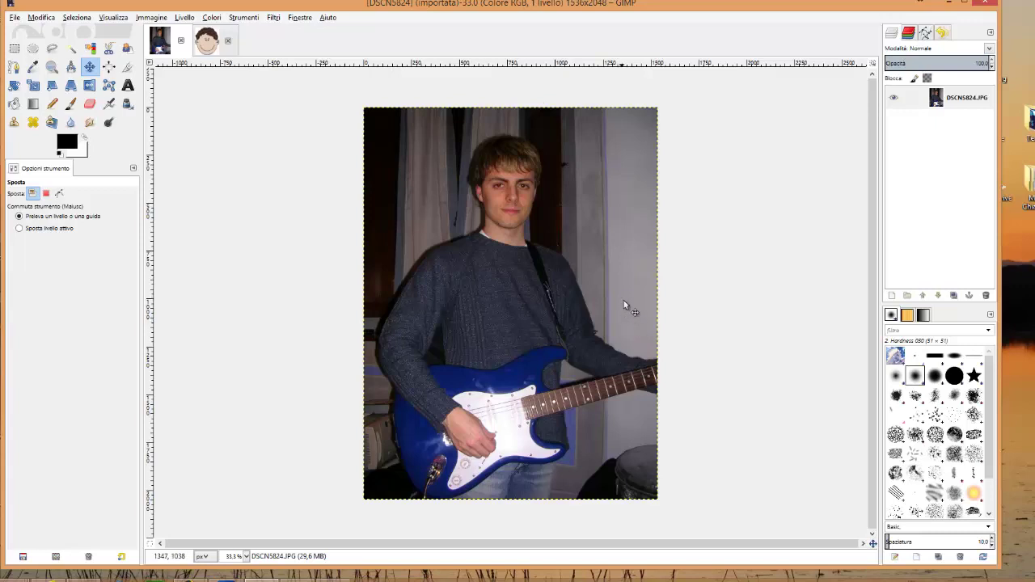
{"action": "left_click", "coordinate": [212, 47]}
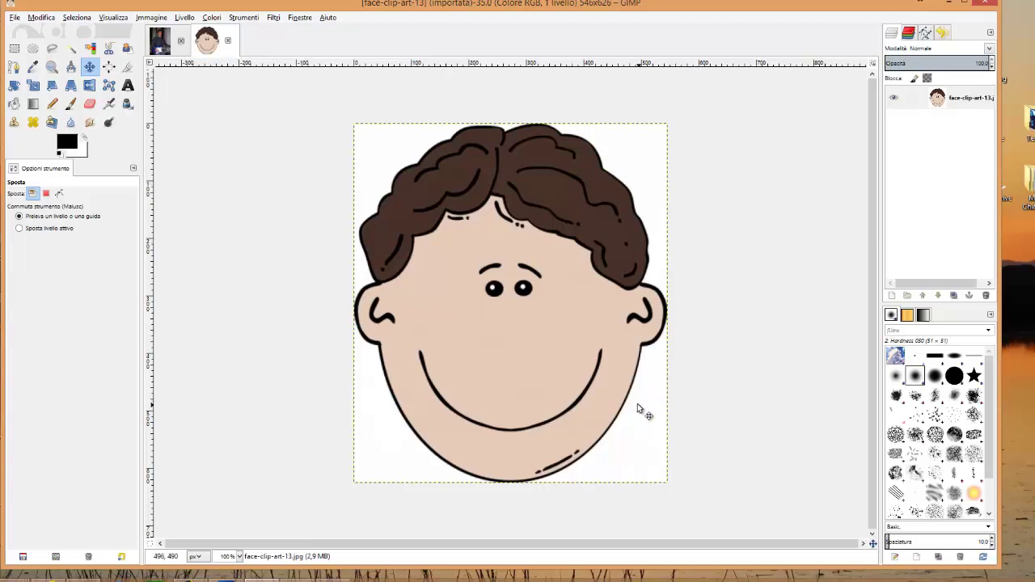
{"action": "left_click", "coordinate": [159, 48]}
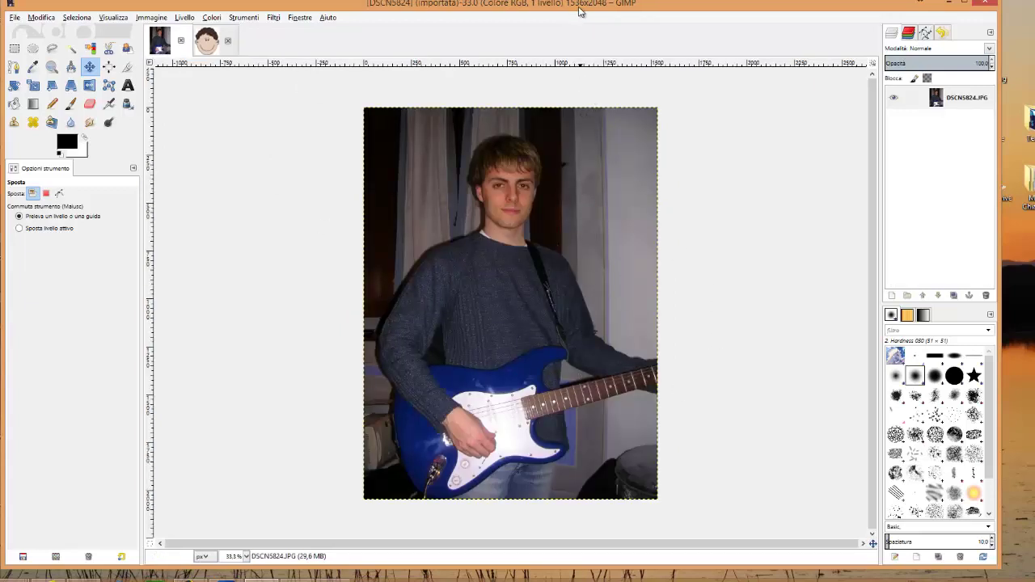
{"action": "left_click", "coordinate": [207, 49]}
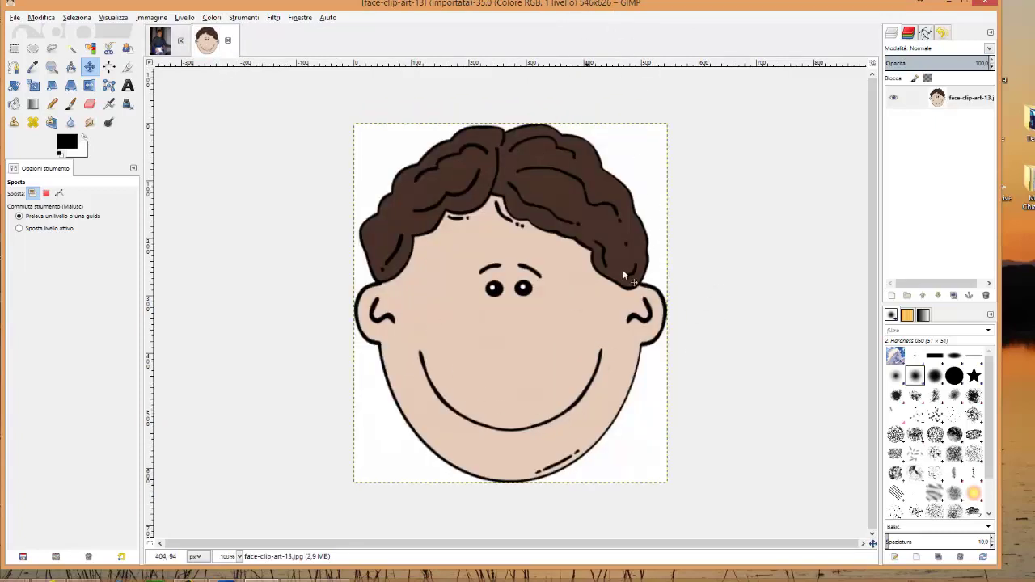
{"action": "left_click", "coordinate": [160, 40]}
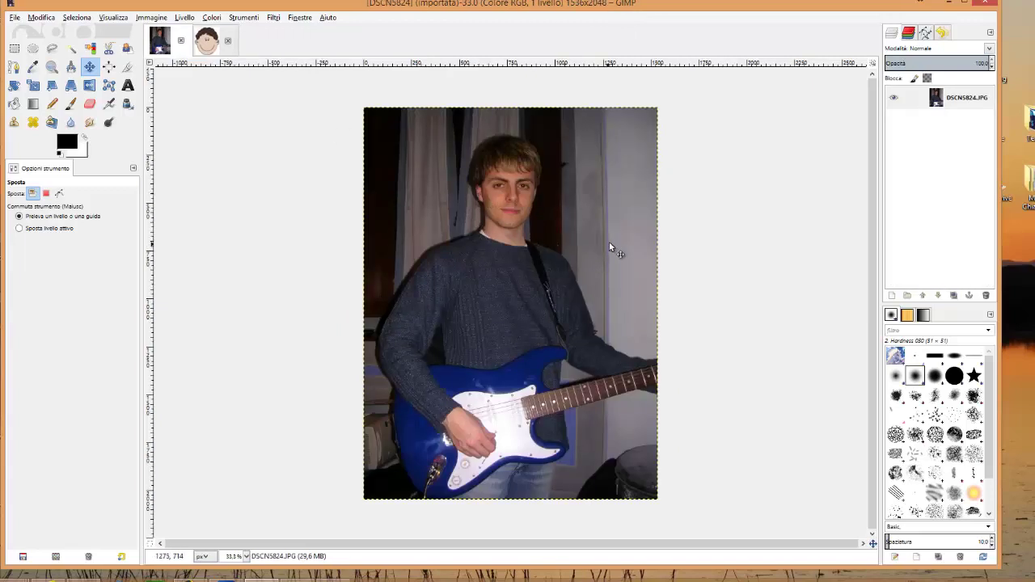
{"action": "left_click", "coordinate": [207, 49]}
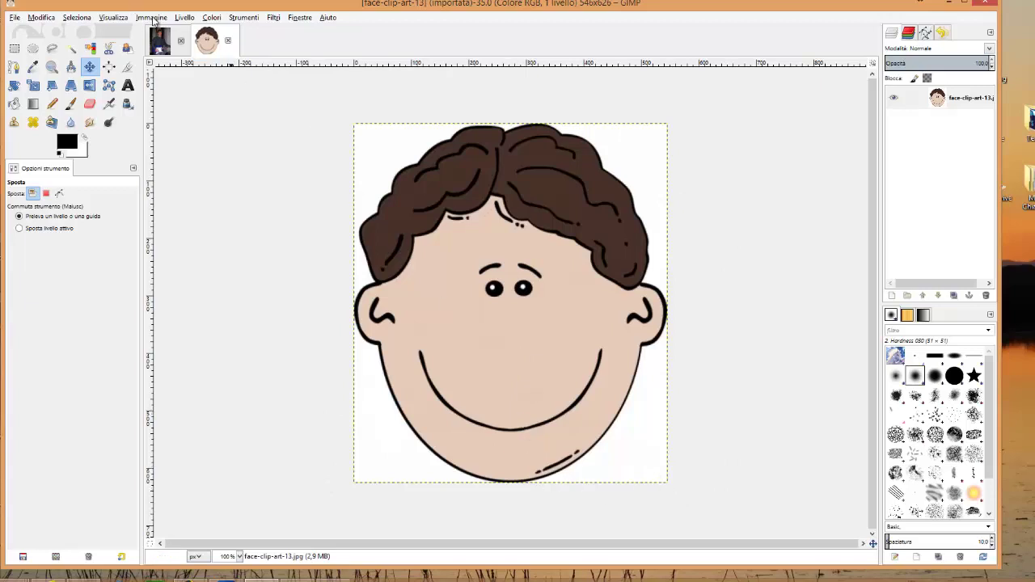
- Select all of the cartoon face, copy it, and return to DSCN5824.JPG
{"action": "left_click", "coordinate": [81, 20]}
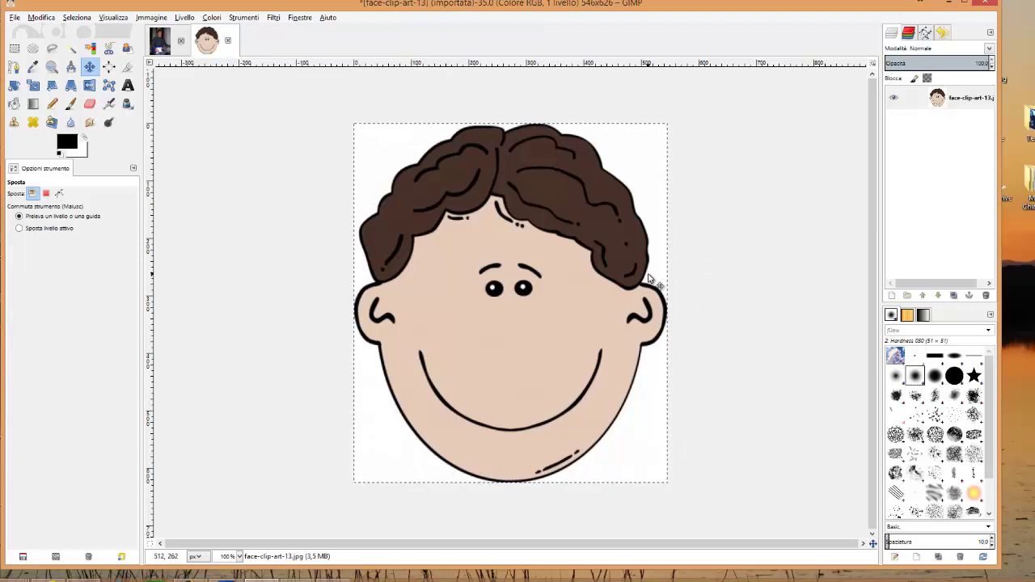
{"action": "key", "text": "ctrl+c"}
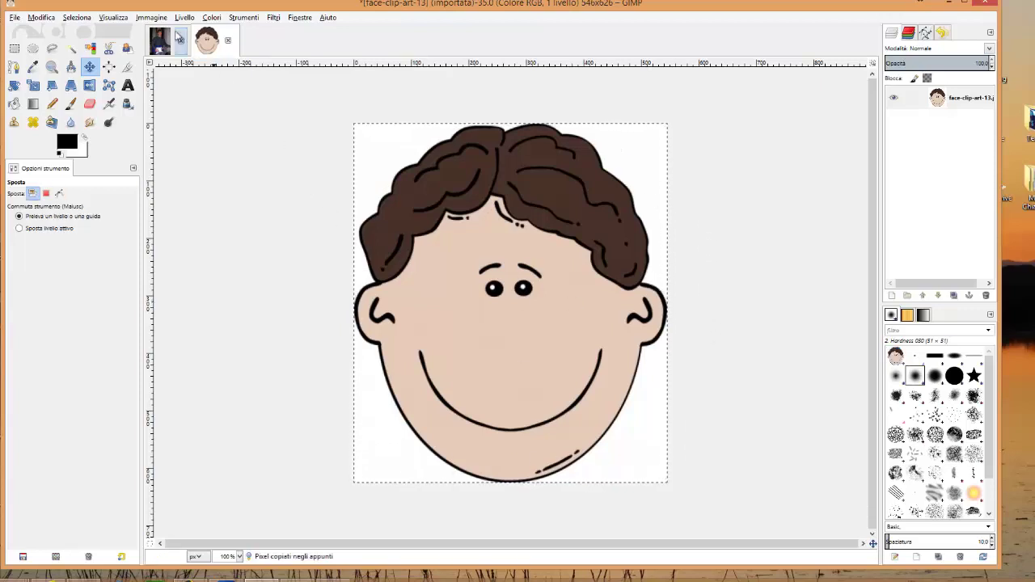
{"action": "left_click", "coordinate": [178, 38]}
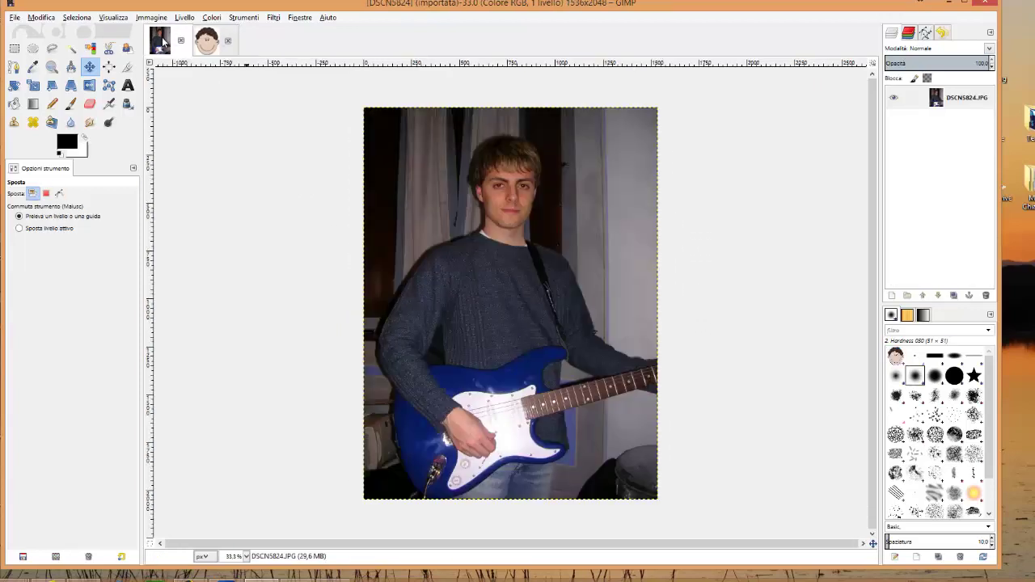
- Add a new transparent layer to the guitarist photo
{"action": "right_click", "coordinate": [930, 162]}
{"action": "left_click", "coordinate": [987, 170]}
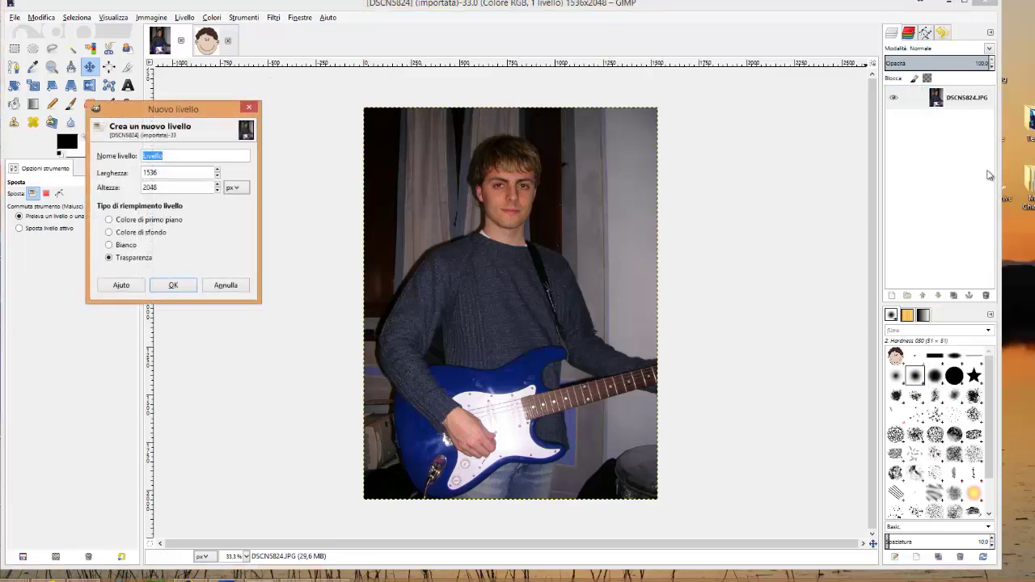
{"action": "left_click", "coordinate": [173, 288]}
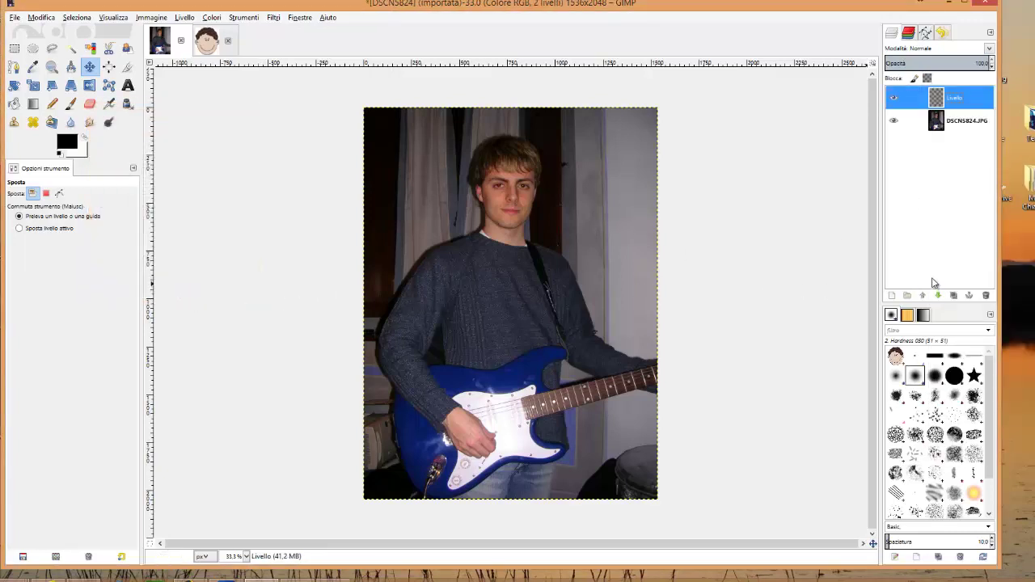
- Paste the cartoon face, drag it up over the head, and anchor it to the new layer
{"action": "key", "text": "ctrl+v"}
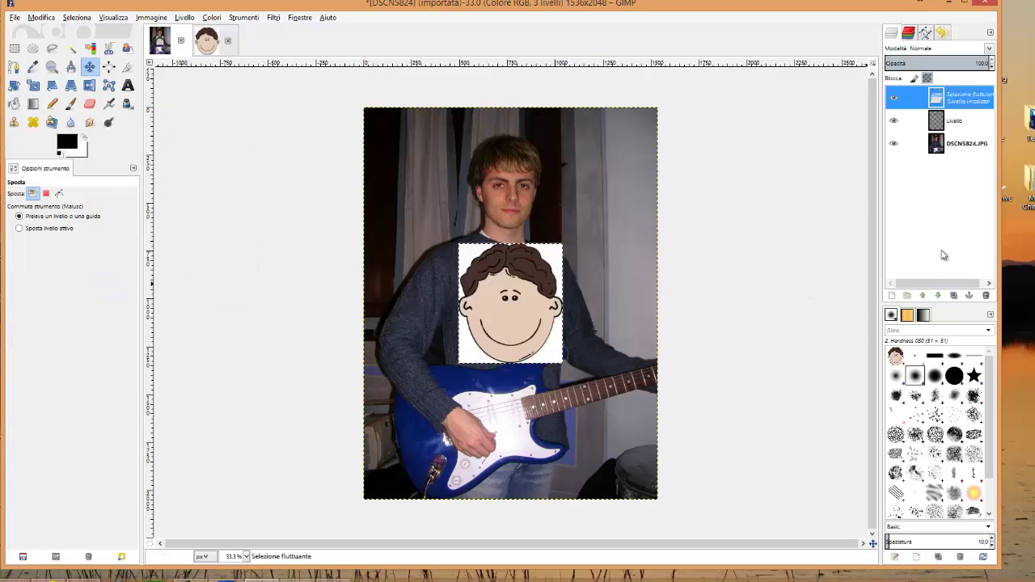
{"action": "mouse_move", "coordinate": [539, 314]}
{"action": "left_mouse_down"}
{"action": "mouse_move", "coordinate": [564, 310]}
{"action": "mouse_move", "coordinate": [544, 214]}
{"action": "left_mouse_up"}
{"action": "right_click", "coordinate": [936, 99]}
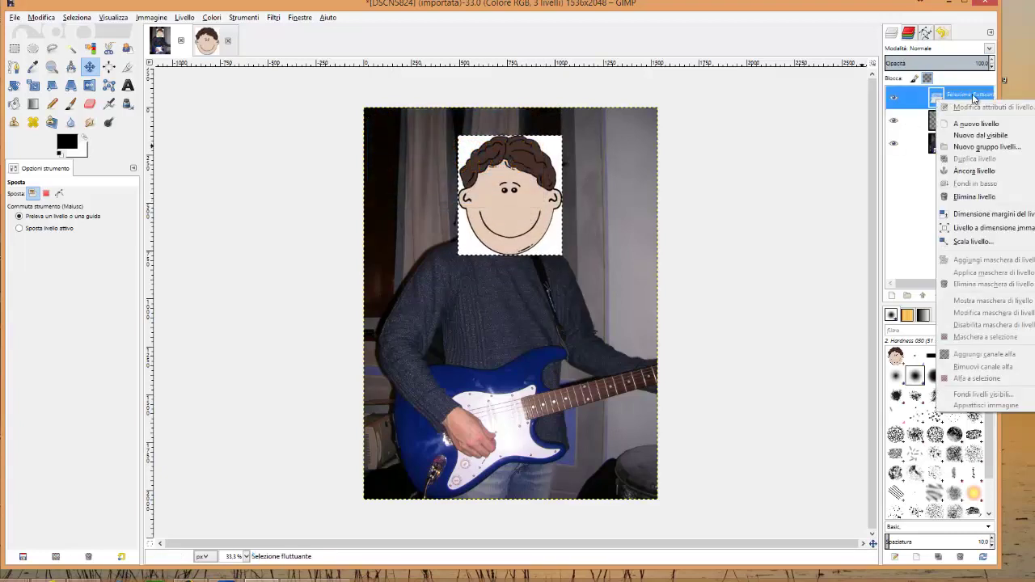
{"action": "left_click", "coordinate": [982, 171]}
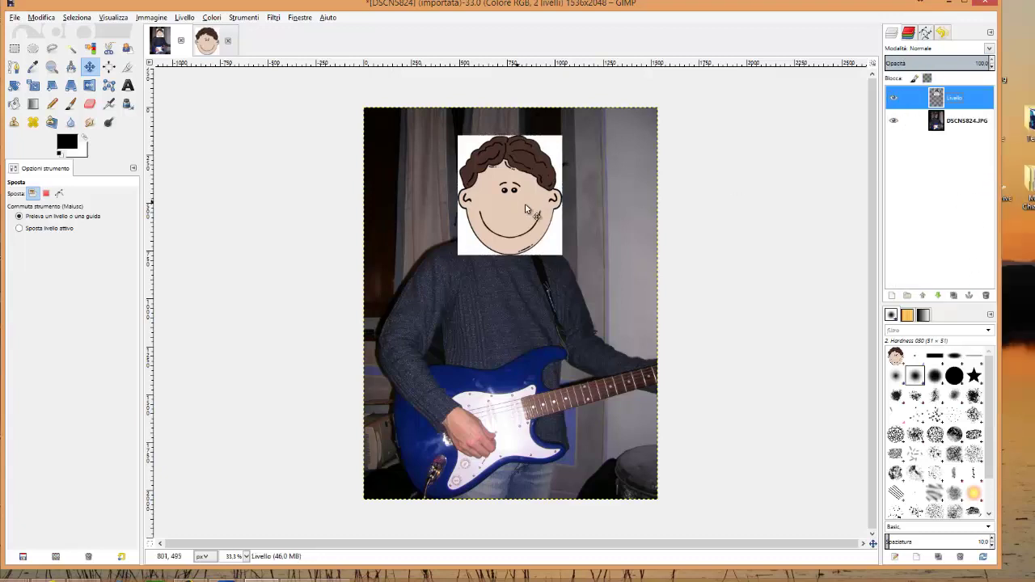
- Drag the face layer up and right until it covers the guitarist's head
{"action": "left_click_drag", "start_coordinate": [515, 205], "coordinate": [542, 212]}
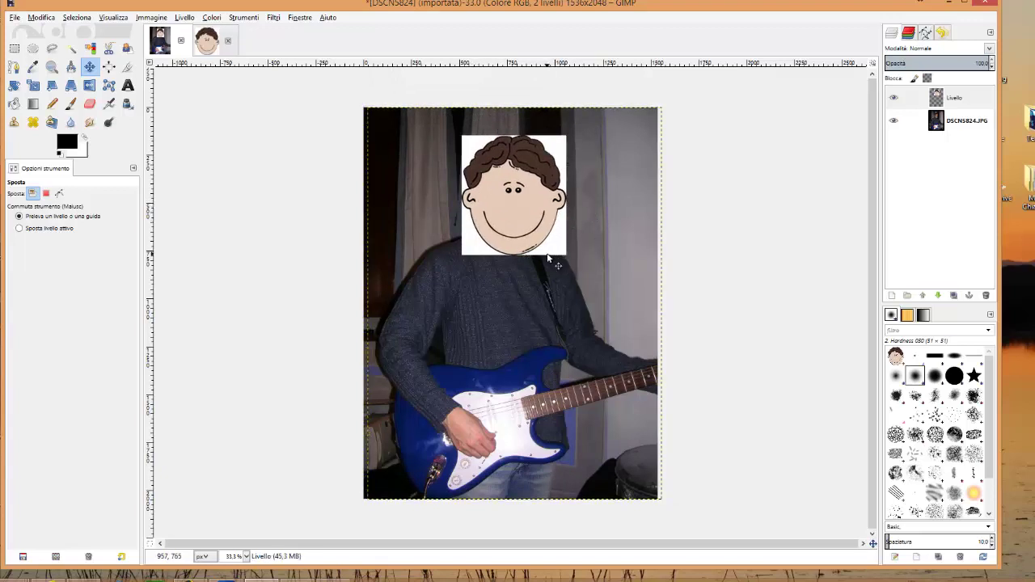
{"action": "mouse_move", "coordinate": [551, 230]}
{"action": "left_mouse_down"}
{"action": "mouse_move", "coordinate": [584, 191]}
{"action": "mouse_move", "coordinate": [518, 192]}
{"action": "left_mouse_up"}
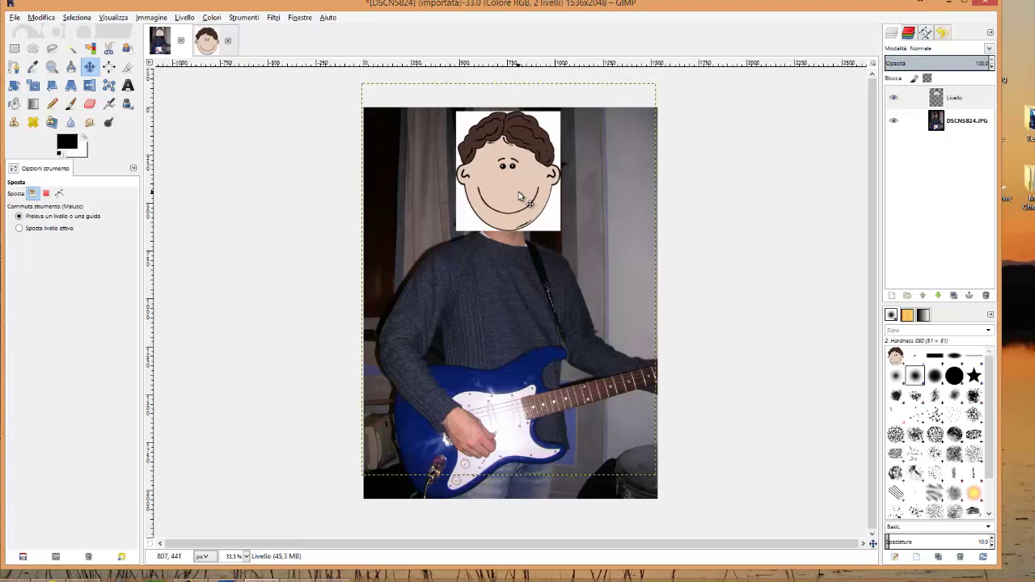
- Erase the white corners beneath the cartoon face's chin with the Eraser
{"action": "left_click", "coordinate": [89, 103]}
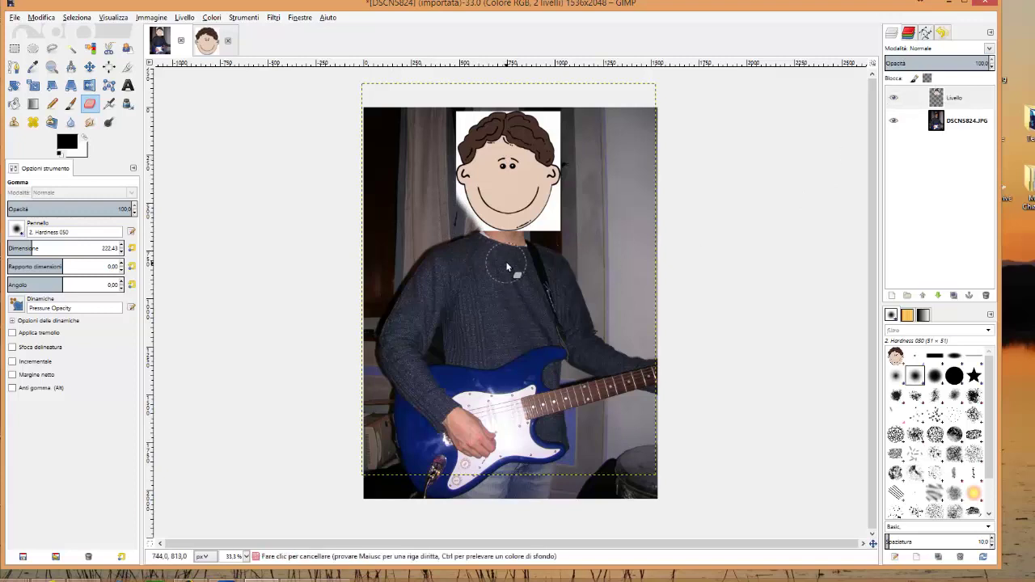
{"action": "left_click_drag", "start_coordinate": [594, 217], "coordinate": [511, 263]}
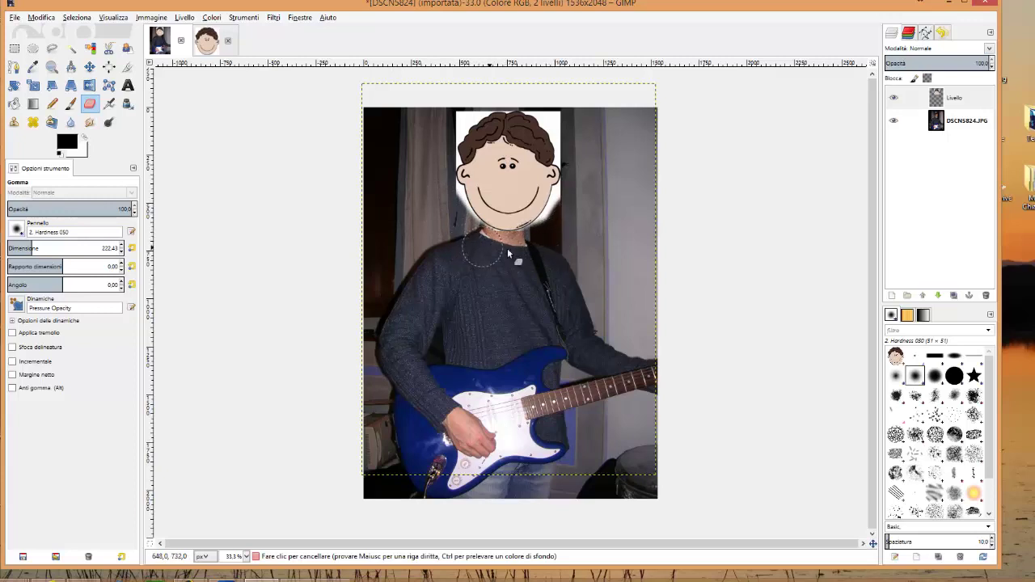
{"action": "right_click", "coordinate": [588, 165]}
{"action": "left_click", "coordinate": [702, 109]}
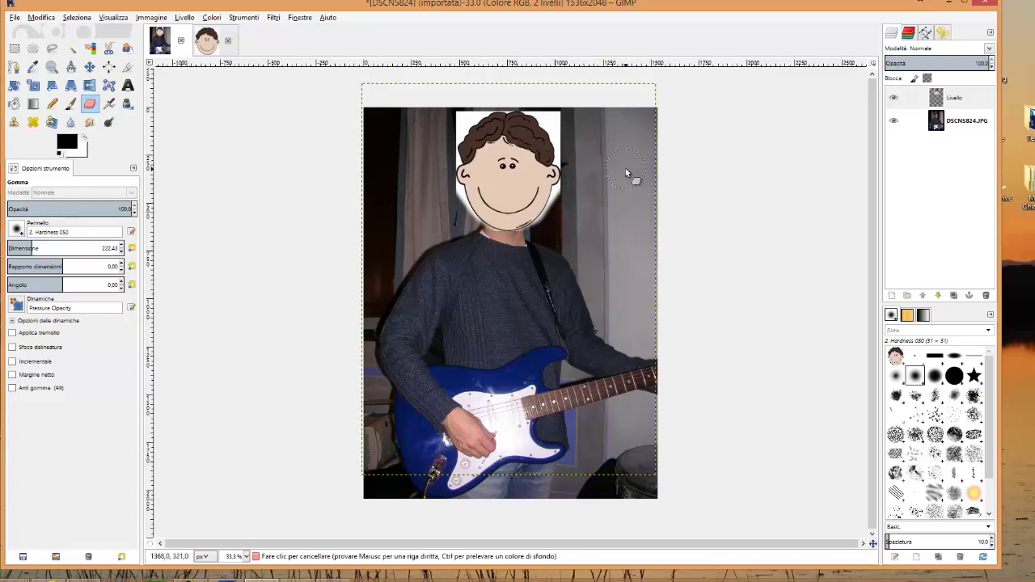
- Zoom to 200% and shrink the eraser size to 42.20
{"action": "left_click", "coordinate": [247, 556]}
{"action": "left_click", "coordinate": [235, 492]}
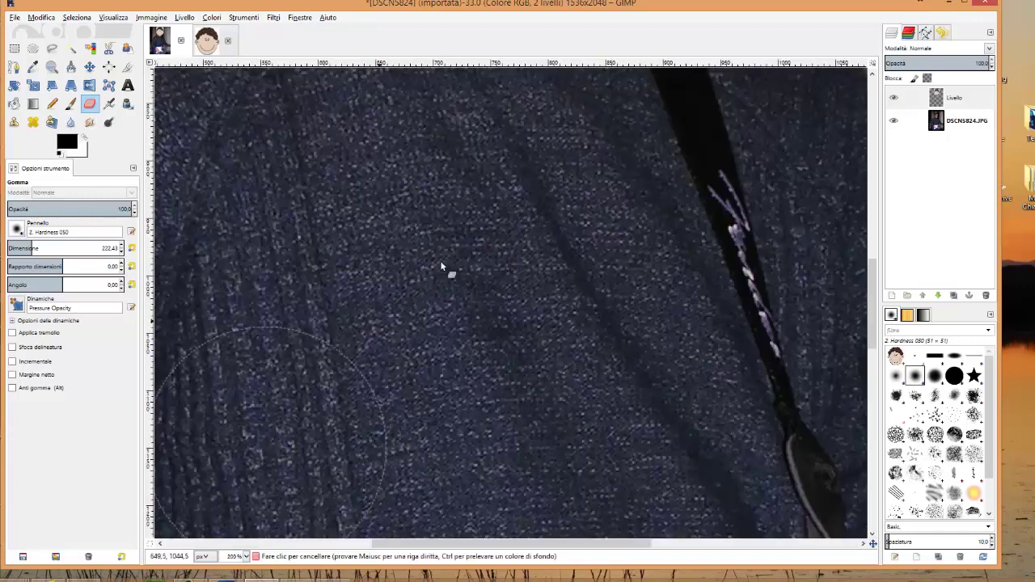
{"action": "scroll", "coordinate": [467, 224], "scroll_direction": "up", "scroll_amount": 10}
{"action": "scroll", "coordinate": [467, 225], "scroll_direction": "up", "scroll_amount": 5}
{"action": "right_click", "coordinate": [207, 106]}
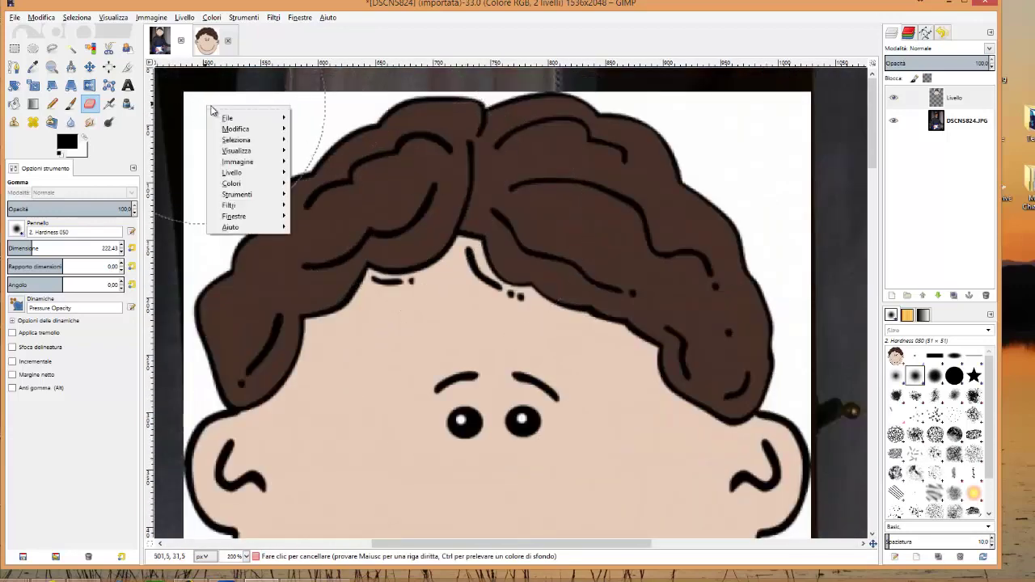
{"action": "left_click_drag", "start_coordinate": [31, 253], "coordinate": [12, 251]}
{"action": "mouse_move", "coordinate": [242, 116]}
{"action": "left_mouse_down"}
{"action": "mouse_move", "coordinate": [221, 168]}
{"action": "mouse_move", "coordinate": [231, 115]}
{"action": "mouse_move", "coordinate": [347, 104]}
{"action": "mouse_move", "coordinate": [323, 138]}
{"action": "mouse_move", "coordinate": [283, 160]}
{"action": "mouse_move", "coordinate": [324, 135]}
{"action": "mouse_move", "coordinate": [293, 157]}
{"action": "mouse_move", "coordinate": [261, 157]}
{"action": "mouse_move", "coordinate": [218, 209]}
{"action": "mouse_move", "coordinate": [275, 154]}
{"action": "mouse_move", "coordinate": [283, 165]}
{"action": "mouse_move", "coordinate": [320, 138]}
{"action": "mouse_move", "coordinate": [289, 167]}
{"action": "mouse_move", "coordinate": [359, 97]}
{"action": "mouse_move", "coordinate": [338, 89]}
{"action": "mouse_move", "coordinate": [392, 101]}
{"action": "mouse_move", "coordinate": [358, 113]}
{"action": "mouse_move", "coordinate": [340, 138]}
{"action": "mouse_move", "coordinate": [385, 96]}
{"action": "mouse_move", "coordinate": [478, 77]}
{"action": "mouse_move", "coordinate": [538, 78]}
{"action": "mouse_move", "coordinate": [465, 84]}
{"action": "mouse_move", "coordinate": [472, 94]}
{"action": "mouse_move", "coordinate": [663, 97]}
{"action": "mouse_move", "coordinate": [677, 106]}
{"action": "mouse_move", "coordinate": [654, 120]}
{"action": "mouse_move", "coordinate": [766, 229]}
{"action": "mouse_move", "coordinate": [754, 231]}
{"action": "mouse_move", "coordinate": [692, 171]}
{"action": "mouse_move", "coordinate": [720, 97]}
{"action": "mouse_move", "coordinate": [805, 166]}
{"action": "mouse_move", "coordinate": [775, 162]}
{"action": "mouse_move", "coordinate": [786, 285]}
{"action": "mouse_move", "coordinate": [776, 231]}
{"action": "mouse_move", "coordinate": [761, 261]}
{"action": "mouse_move", "coordinate": [785, 283]}
{"action": "mouse_move", "coordinate": [805, 372]}
{"action": "mouse_move", "coordinate": [769, 257]}
{"action": "mouse_move", "coordinate": [781, 347]}
{"action": "mouse_move", "coordinate": [814, 300]}
{"action": "mouse_move", "coordinate": [801, 347]}
{"action": "mouse_move", "coordinate": [766, 253]}
{"action": "left_mouse_up"}
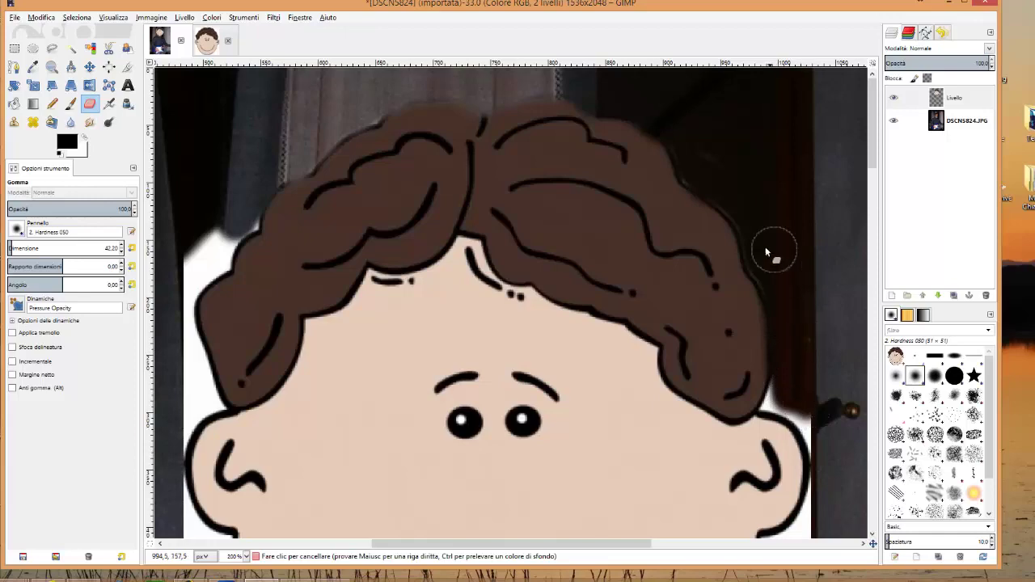
- Erase the white strip beside the right ear and the area below it
{"action": "scroll", "coordinate": [806, 282], "scroll_direction": "down", "scroll_amount": 5}
{"action": "scroll", "coordinate": [837, 208], "scroll_direction": "up", "scroll_amount": 3}
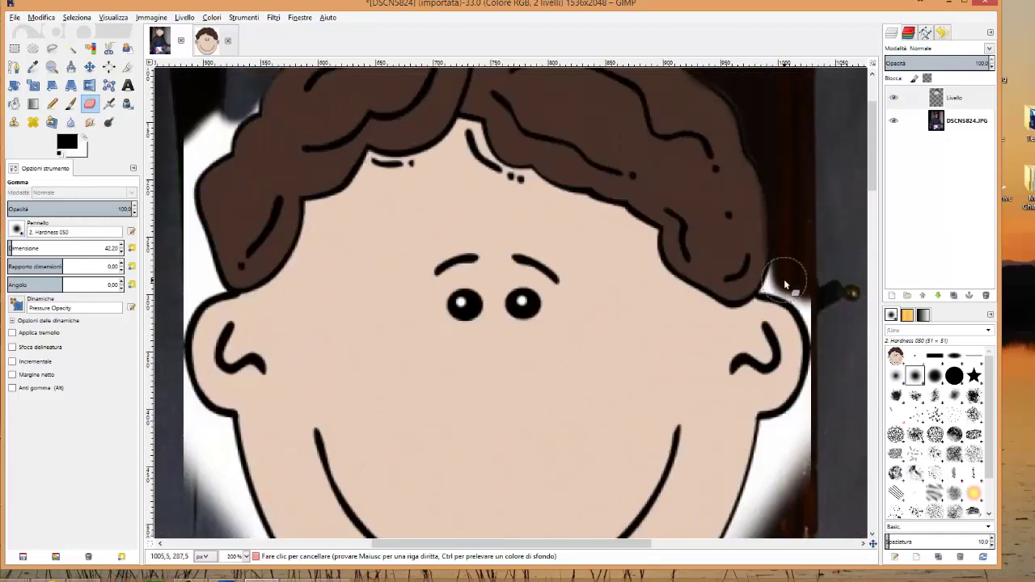
{"action": "mouse_move", "coordinate": [797, 288]}
{"action": "left_mouse_down"}
{"action": "mouse_move", "coordinate": [825, 300]}
{"action": "mouse_move", "coordinate": [773, 283]}
{"action": "mouse_move", "coordinate": [818, 279]}
{"action": "left_mouse_up"}
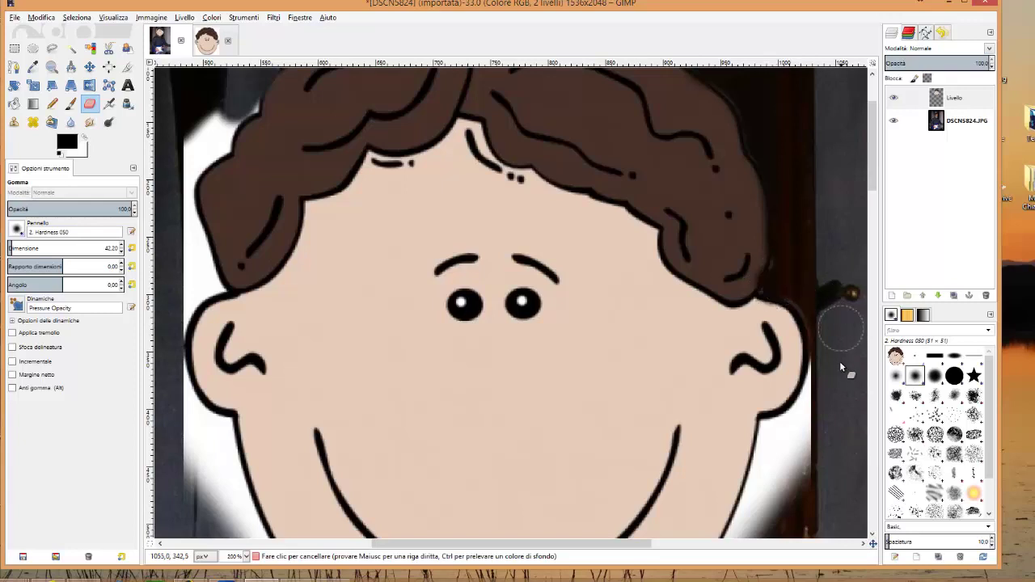
{"action": "mouse_move", "coordinate": [820, 371]}
{"action": "left_mouse_down"}
{"action": "mouse_move", "coordinate": [814, 415]}
{"action": "mouse_move", "coordinate": [823, 380]}
{"action": "mouse_move", "coordinate": [771, 441]}
{"action": "mouse_move", "coordinate": [773, 482]}
{"action": "mouse_move", "coordinate": [797, 490]}
{"action": "left_mouse_up"}
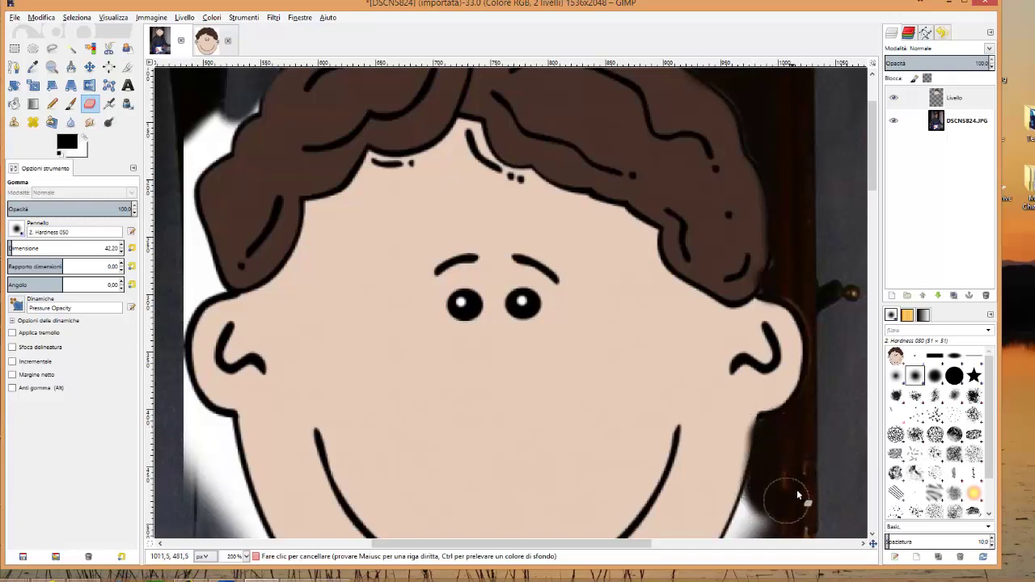
- Erase the white halo along the face's right and lower edges around the chin
{"action": "scroll", "coordinate": [794, 298], "scroll_direction": "down", "scroll_amount": 5}
{"action": "left_click_drag", "start_coordinate": [764, 146], "coordinate": [752, 148]}
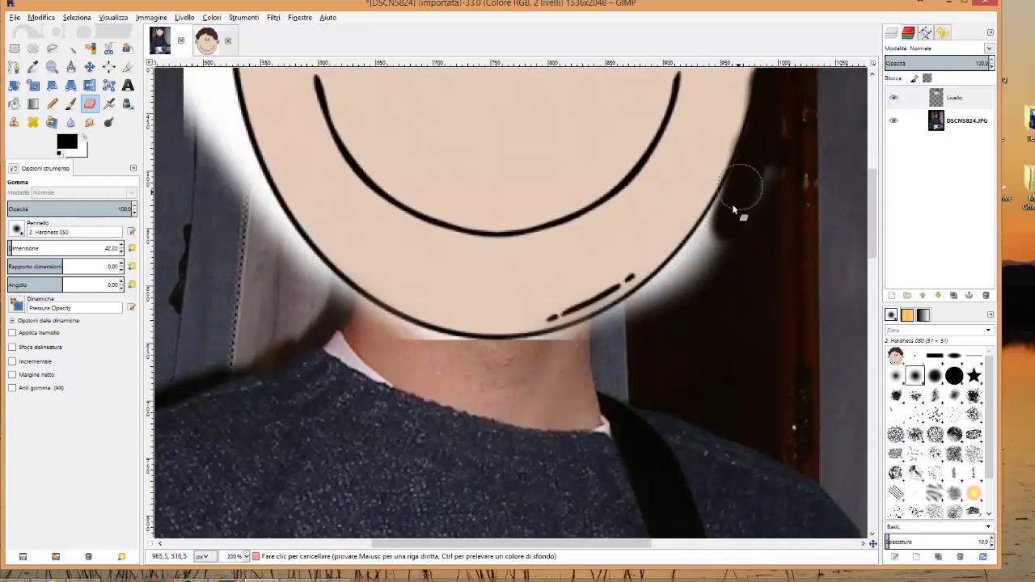
{"action": "mouse_move", "coordinate": [734, 209]}
{"action": "left_mouse_down"}
{"action": "mouse_move", "coordinate": [672, 301]}
{"action": "mouse_move", "coordinate": [657, 306]}
{"action": "mouse_move", "coordinate": [710, 253]}
{"action": "mouse_move", "coordinate": [601, 342]}
{"action": "left_mouse_up"}
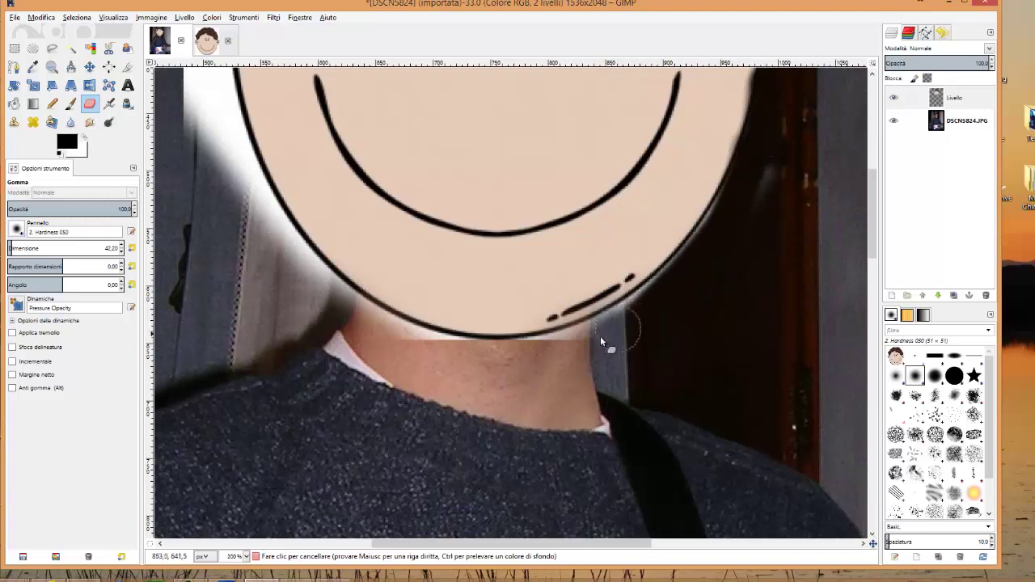
{"action": "left_click_drag", "start_coordinate": [521, 368], "coordinate": [687, 281]}
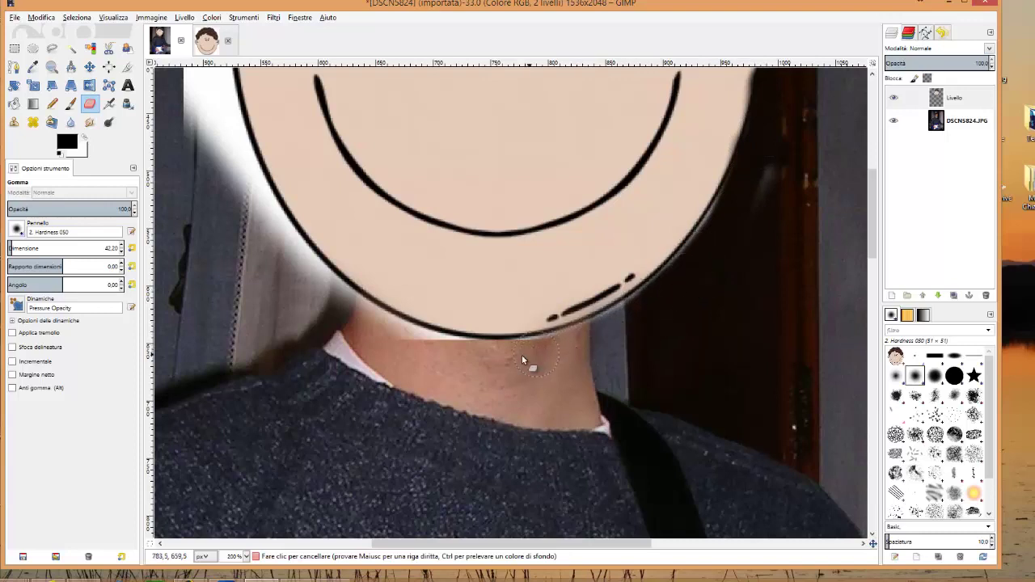
{"action": "left_click_drag", "start_coordinate": [471, 359], "coordinate": [302, 296]}
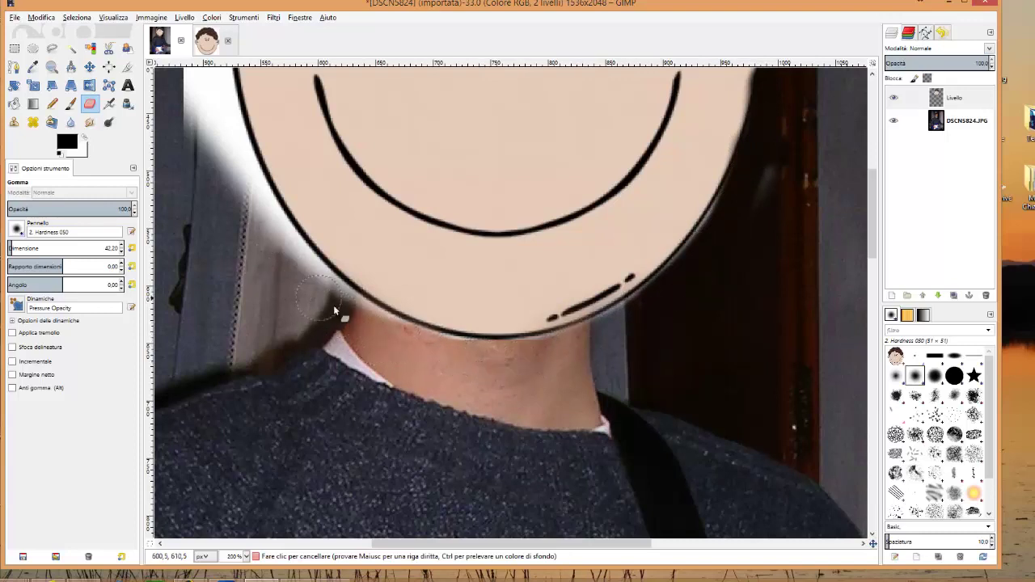
{"action": "mouse_move", "coordinate": [356, 318]}
{"action": "left_mouse_down"}
{"action": "mouse_move", "coordinate": [218, 183]}
{"action": "mouse_move", "coordinate": [313, 286]}
{"action": "left_mouse_up"}
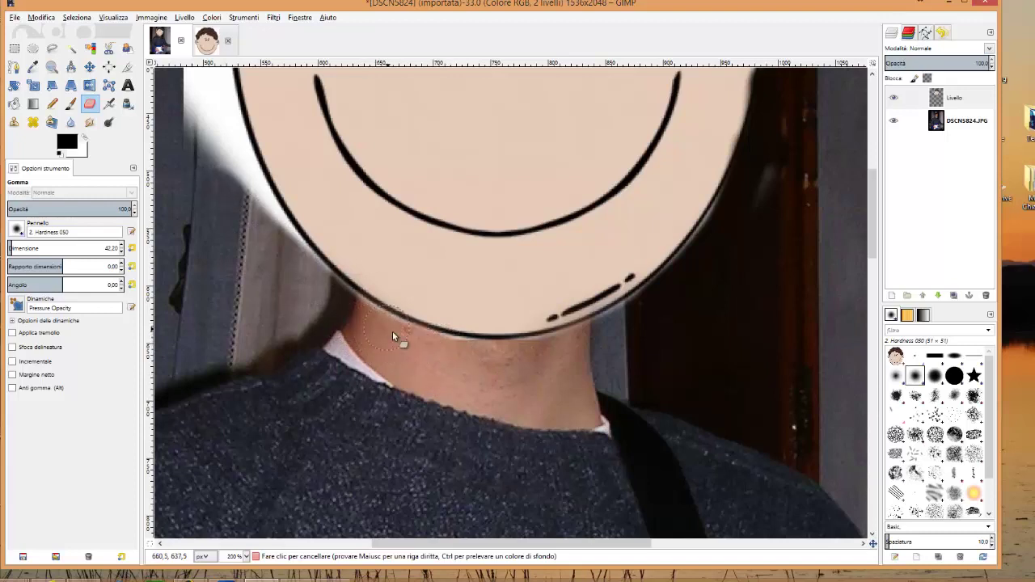
{"action": "left_click_drag", "start_coordinate": [369, 309], "coordinate": [437, 350]}
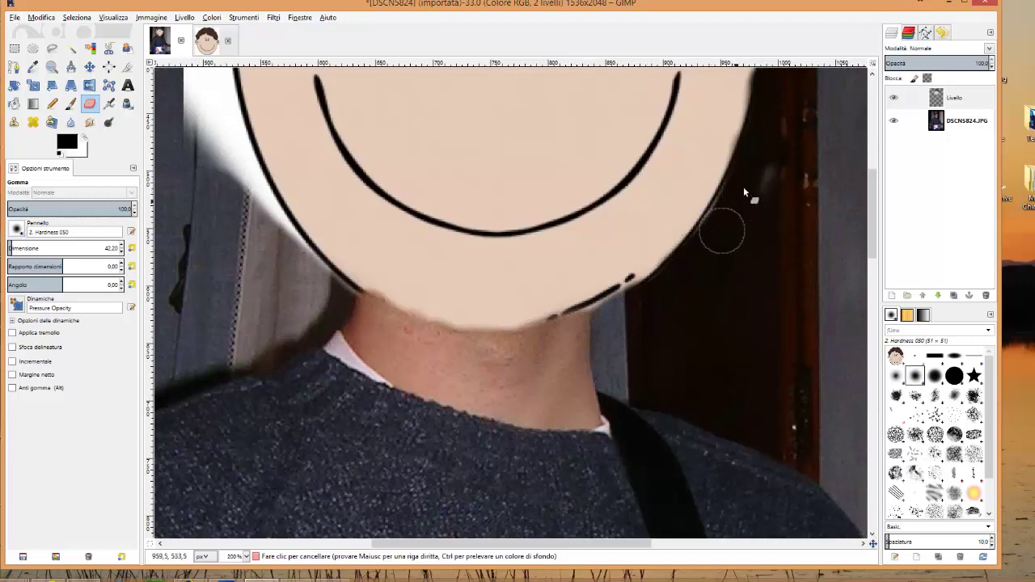
- Erase the white fringe down the face's left edge and top-left corner
{"action": "scroll", "coordinate": [286, 467], "scroll_direction": "up", "scroll_amount": 5}
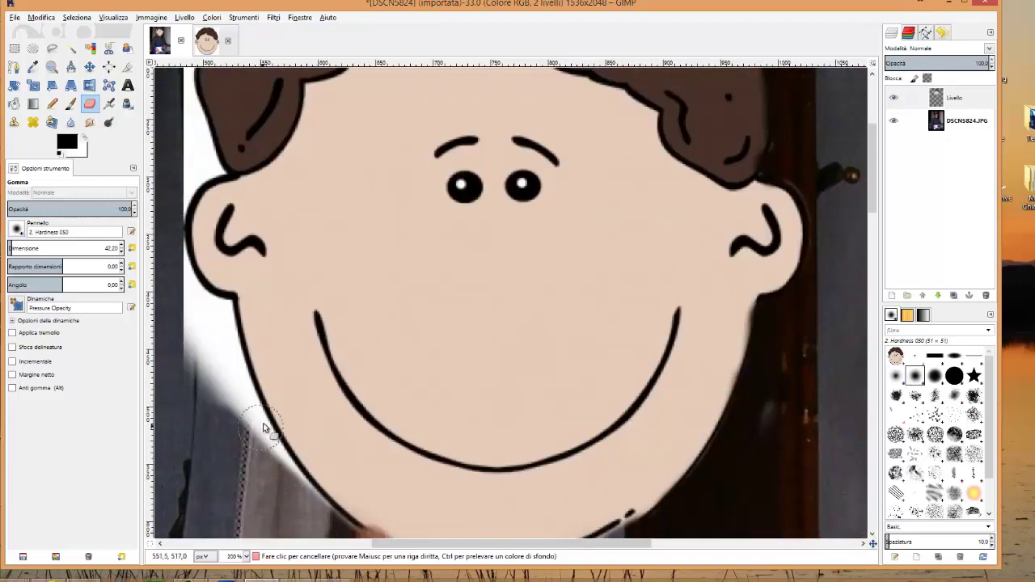
{"action": "scroll", "coordinate": [253, 378], "scroll_direction": "down", "scroll_amount": 3}
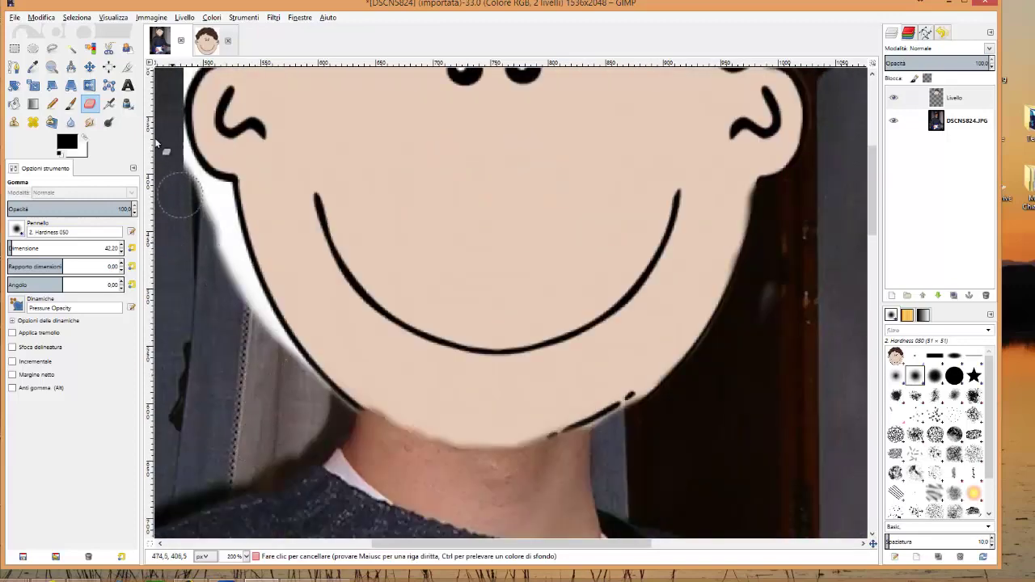
{"action": "left_click_drag", "start_coordinate": [163, 131], "coordinate": [300, 399]}
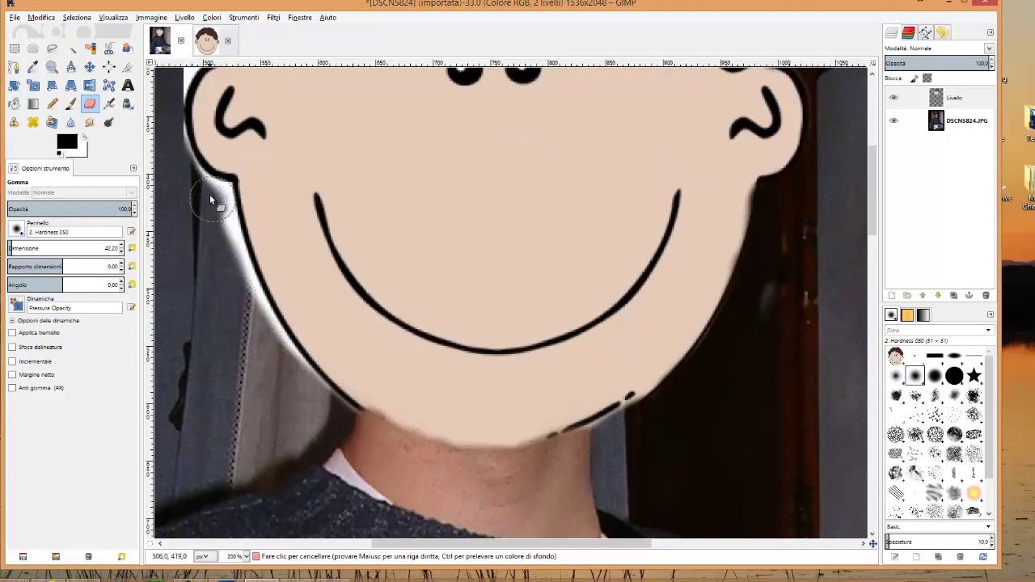
{"action": "mouse_move", "coordinate": [210, 194]}
{"action": "left_mouse_down"}
{"action": "mouse_move", "coordinate": [243, 302]}
{"action": "mouse_move", "coordinate": [324, 415]}
{"action": "mouse_move", "coordinate": [247, 298]}
{"action": "left_mouse_up"}
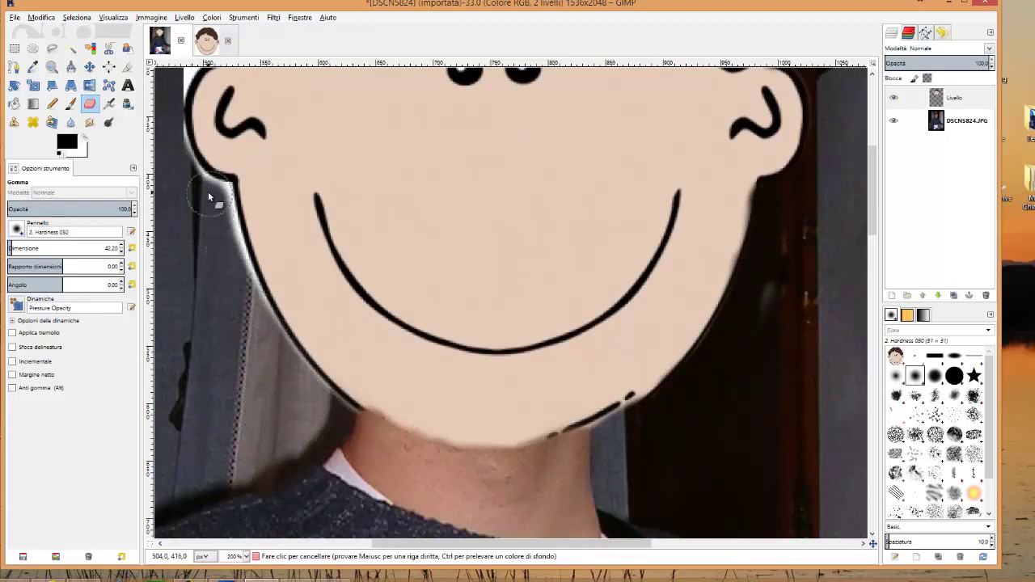
{"action": "left_click_drag", "start_coordinate": [208, 196], "coordinate": [262, 320]}
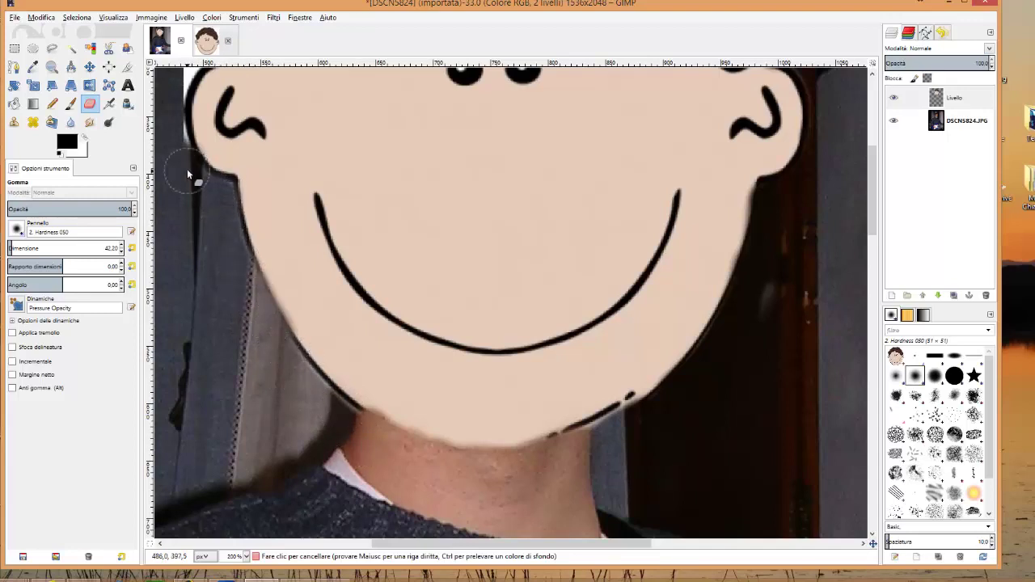
{"action": "scroll", "coordinate": [163, 119], "scroll_direction": "up", "scroll_amount": 5}
{"action": "mouse_move", "coordinate": [190, 158]}
{"action": "left_mouse_down"}
{"action": "mouse_move", "coordinate": [193, 131]}
{"action": "mouse_move", "coordinate": [218, 126]}
{"action": "mouse_move", "coordinate": [243, 96]}
{"action": "mouse_move", "coordinate": [217, 143]}
{"action": "mouse_move", "coordinate": [186, 138]}
{"action": "mouse_move", "coordinate": [202, 145]}
{"action": "mouse_move", "coordinate": [175, 207]}
{"action": "mouse_move", "coordinate": [186, 251]}
{"action": "mouse_move", "coordinate": [186, 212]}
{"action": "mouse_move", "coordinate": [202, 261]}
{"action": "mouse_move", "coordinate": [176, 327]}
{"action": "mouse_move", "coordinate": [197, 278]}
{"action": "left_mouse_up"}
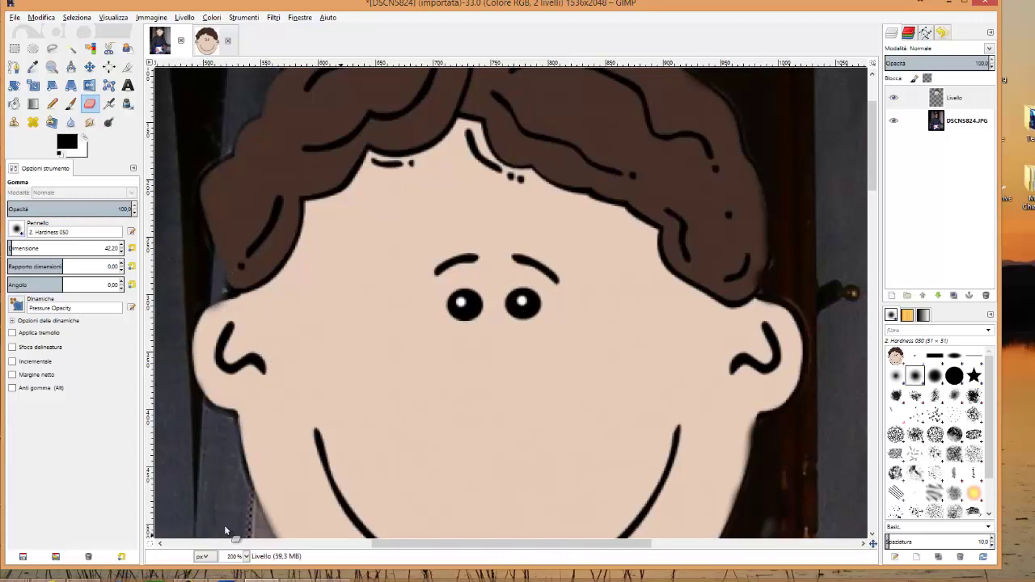
- Zoom to 100% to view the whole cartoon face over the guitarist's head
{"action": "left_click", "coordinate": [247, 559]}
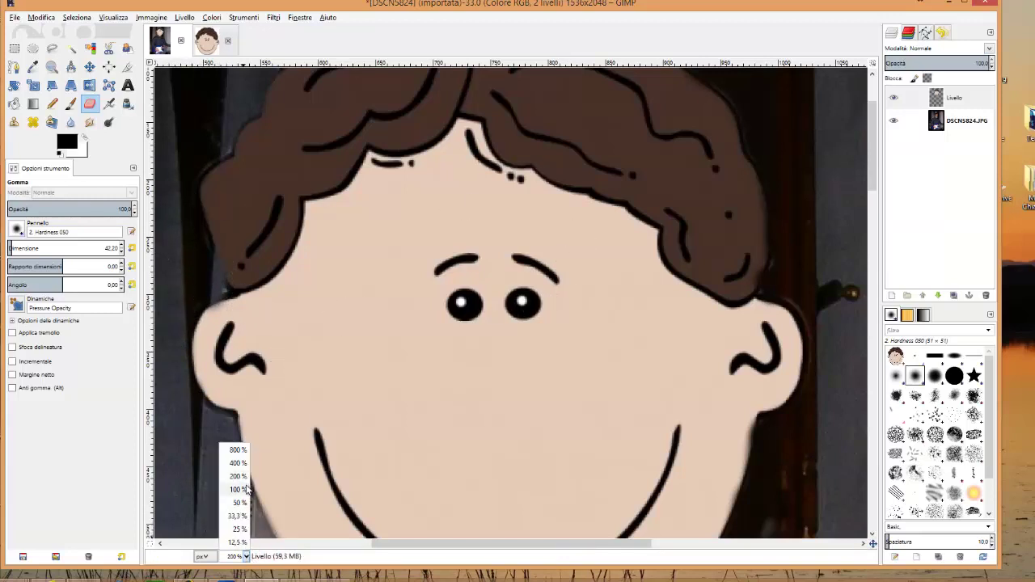
{"action": "left_click", "coordinate": [238, 490]}
{"action": "scroll", "coordinate": [801, 332], "scroll_direction": "down", "scroll_amount": 2}
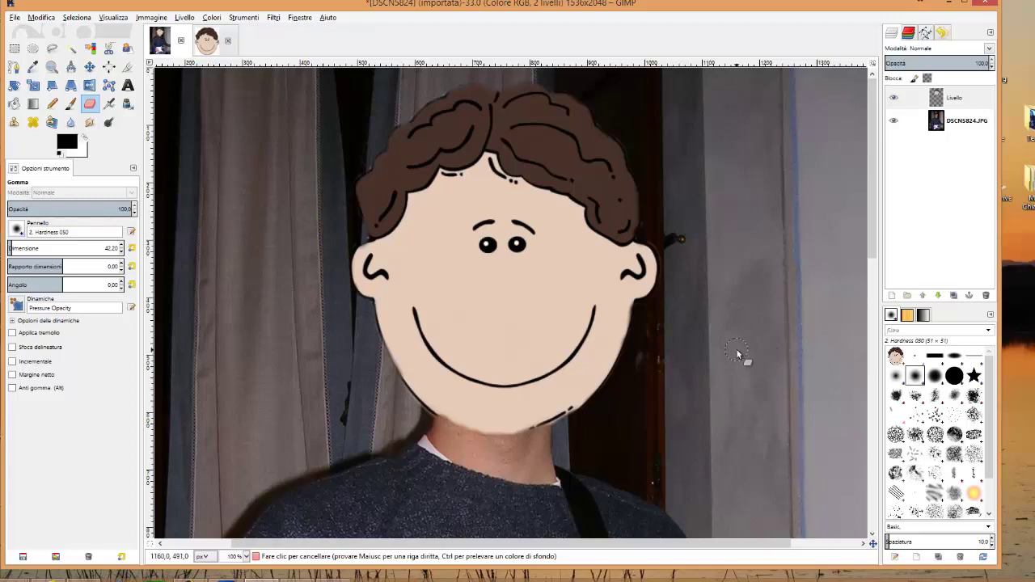
{"action": "right_click", "coordinate": [486, 257]}
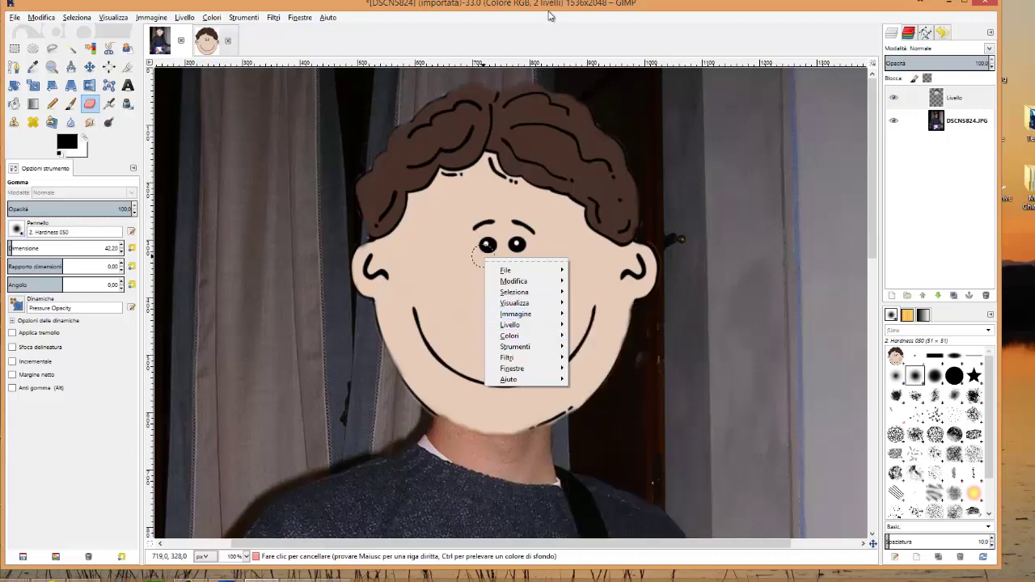
{"action": "left_click", "coordinate": [109, 123]}
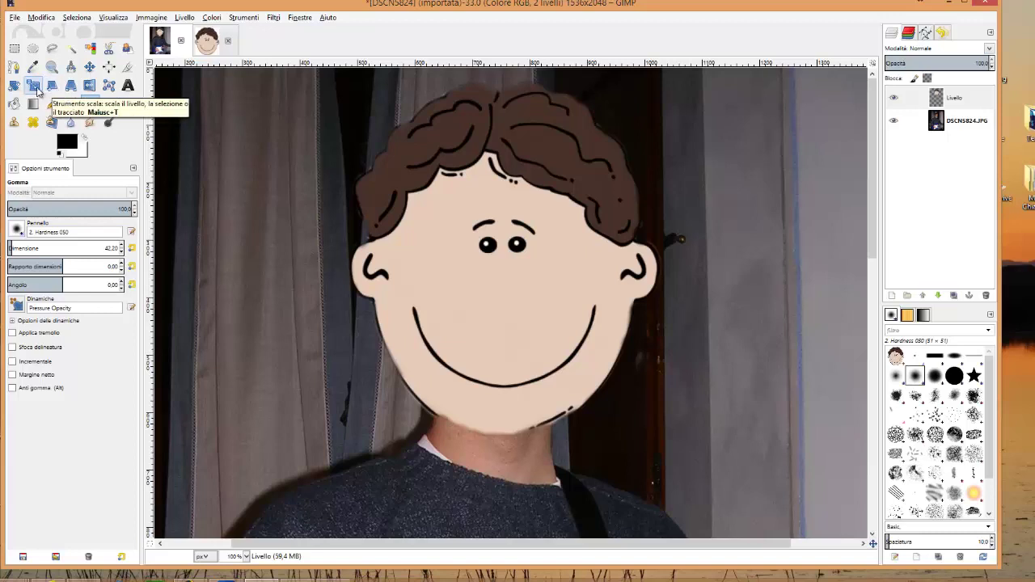
- Enlarge the face layer with the Scale tool and move it left over the head
{"action": "left_click", "coordinate": [33, 86]}
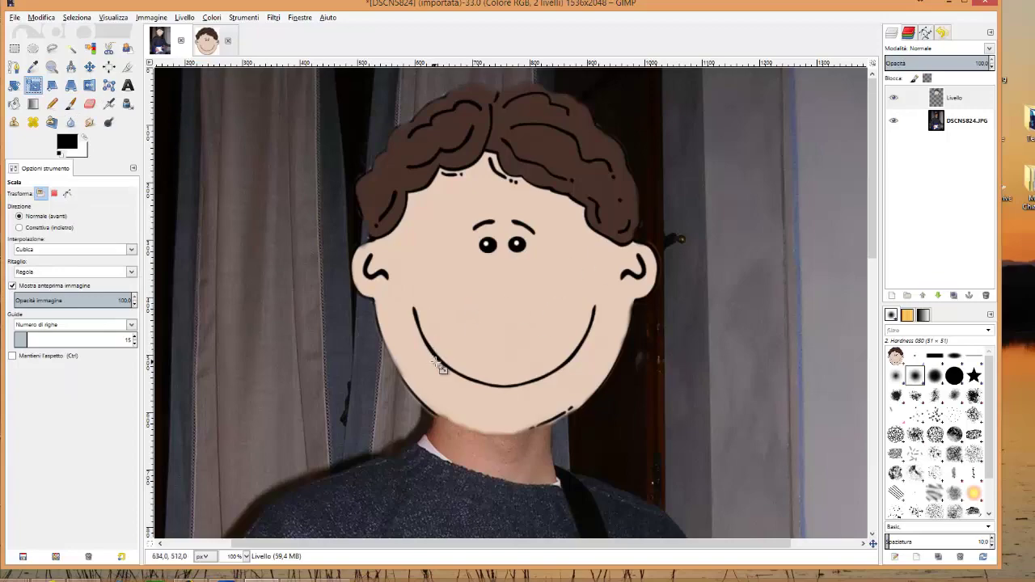
{"action": "mouse_move", "coordinate": [441, 364]}
{"action": "left_mouse_down"}
{"action": "mouse_move", "coordinate": [463, 368]}
{"action": "mouse_move", "coordinate": [553, 334]}
{"action": "mouse_move", "coordinate": [446, 407]}
{"action": "mouse_move", "coordinate": [527, 331]}
{"action": "mouse_move", "coordinate": [607, 294]}
{"action": "mouse_move", "coordinate": [614, 348]}
{"action": "mouse_move", "coordinate": [527, 365]}
{"action": "mouse_move", "coordinate": [539, 353]}
{"action": "left_mouse_up"}
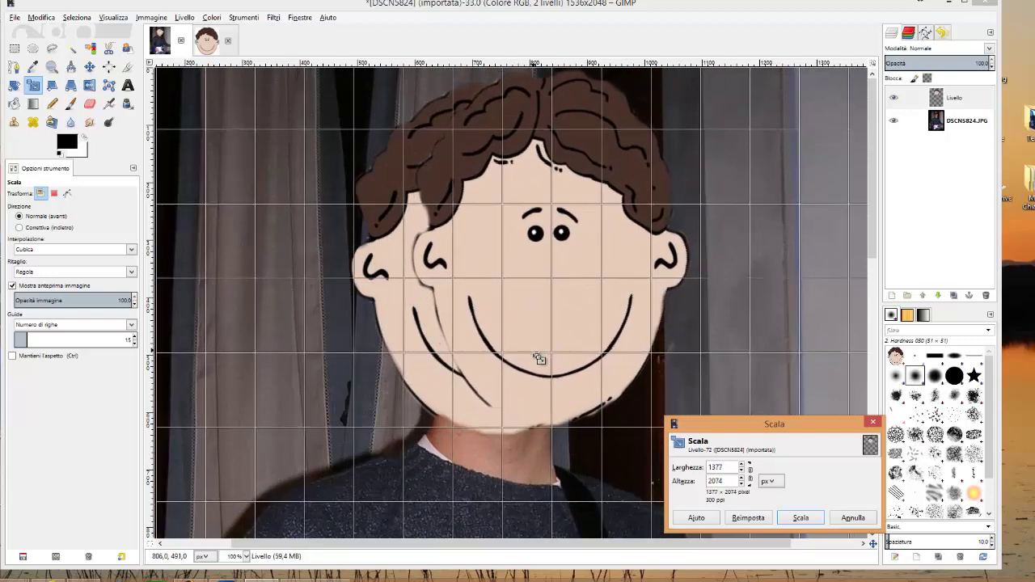
{"action": "left_click", "coordinate": [802, 517]}
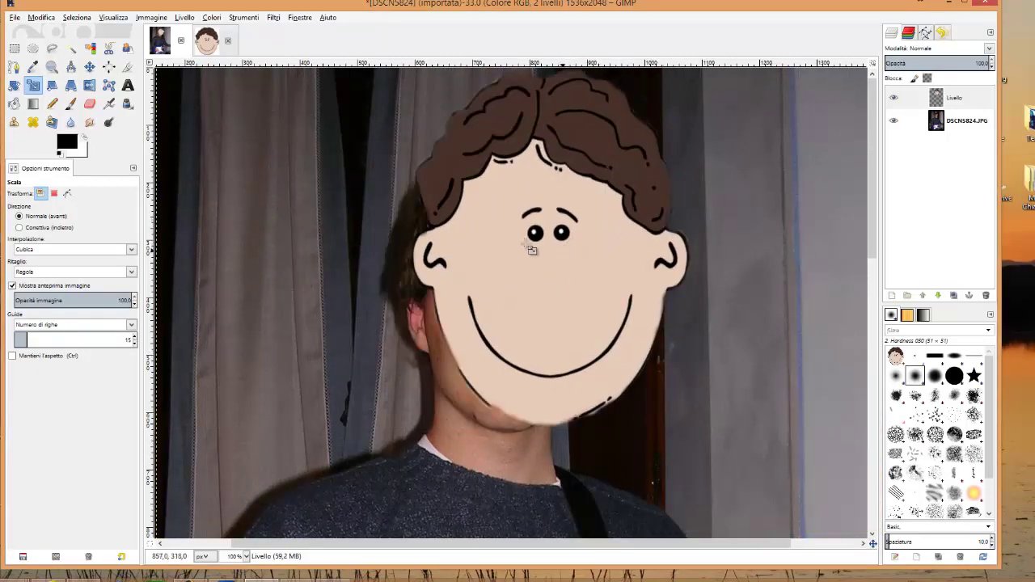
{"action": "left_click", "coordinate": [90, 66]}
{"action": "left_click_drag", "start_coordinate": [553, 251], "coordinate": [500, 271]}
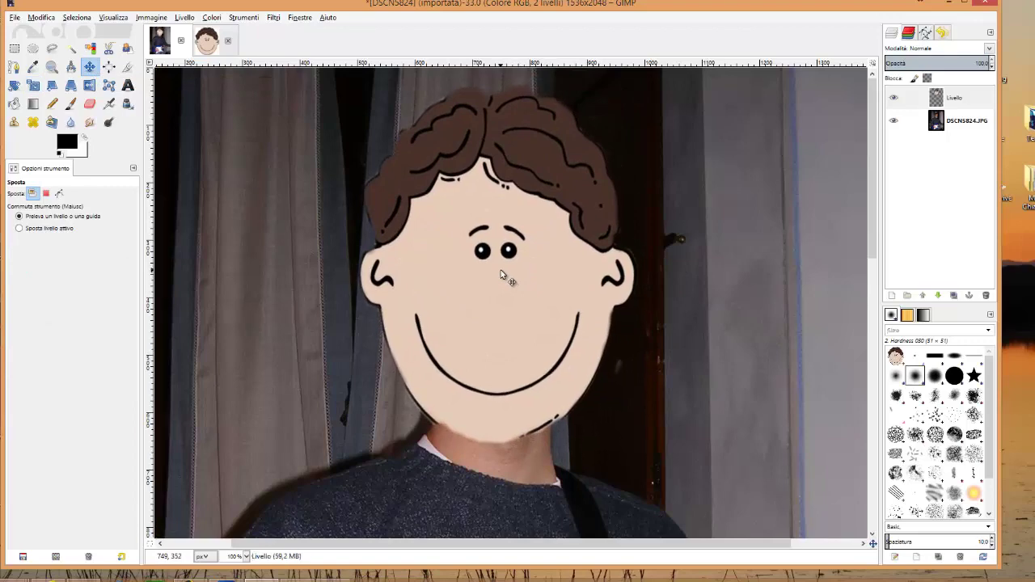
- Rescale the face layer to 1242×1745 and move it back up over the head
{"action": "left_click", "coordinate": [33, 85]}
{"action": "left_click_drag", "start_coordinate": [599, 187], "coordinate": [523, 377]}
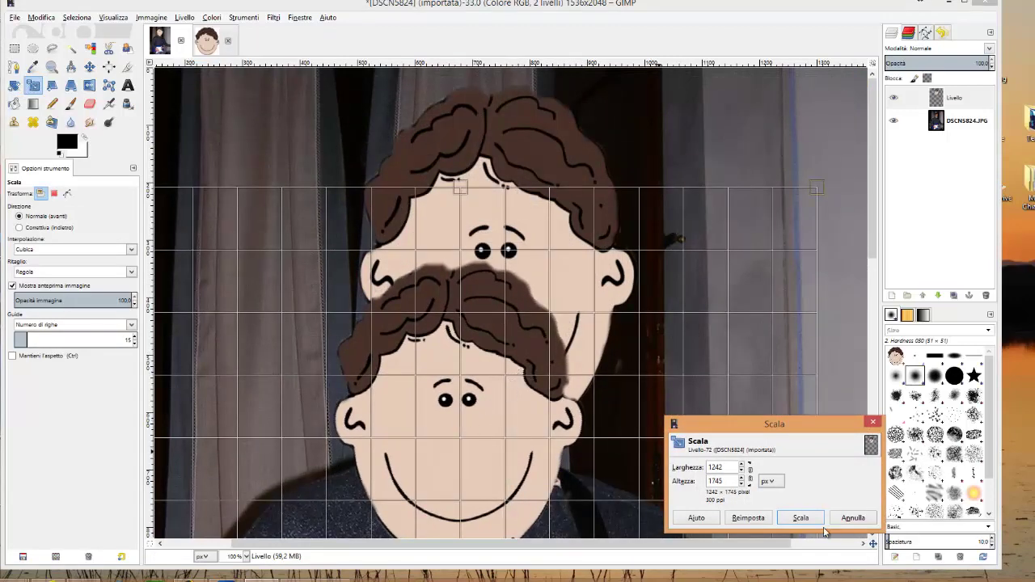
{"action": "left_click", "coordinate": [799, 518]}
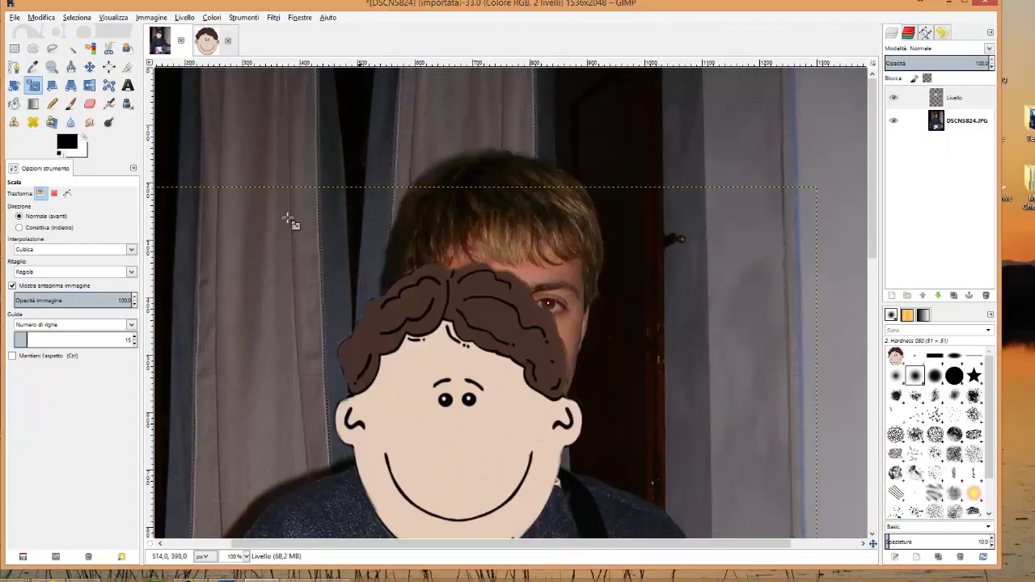
{"action": "left_click", "coordinate": [90, 66]}
{"action": "left_click_drag", "start_coordinate": [464, 436], "coordinate": [504, 321]}
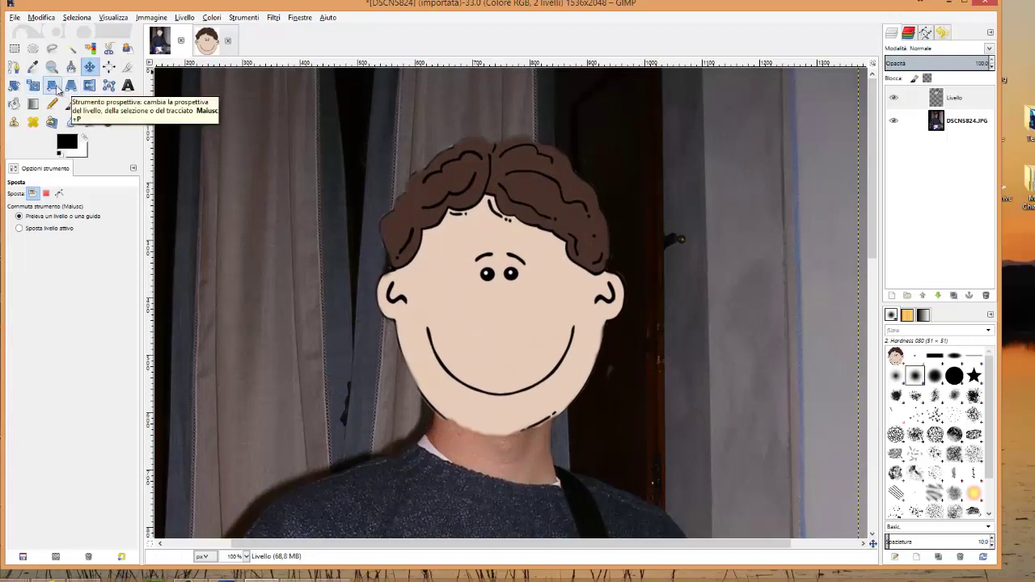
- Preview a shear on the face layer, then cancel it
{"action": "left_click", "coordinate": [52, 85]}
{"action": "mouse_move", "coordinate": [568, 252]}
{"action": "left_mouse_down"}
{"action": "mouse_move", "coordinate": [524, 279]}
{"action": "mouse_move", "coordinate": [711, 370]}
{"action": "mouse_move", "coordinate": [601, 359]}
{"action": "mouse_move", "coordinate": [558, 340]}
{"action": "left_mouse_up"}
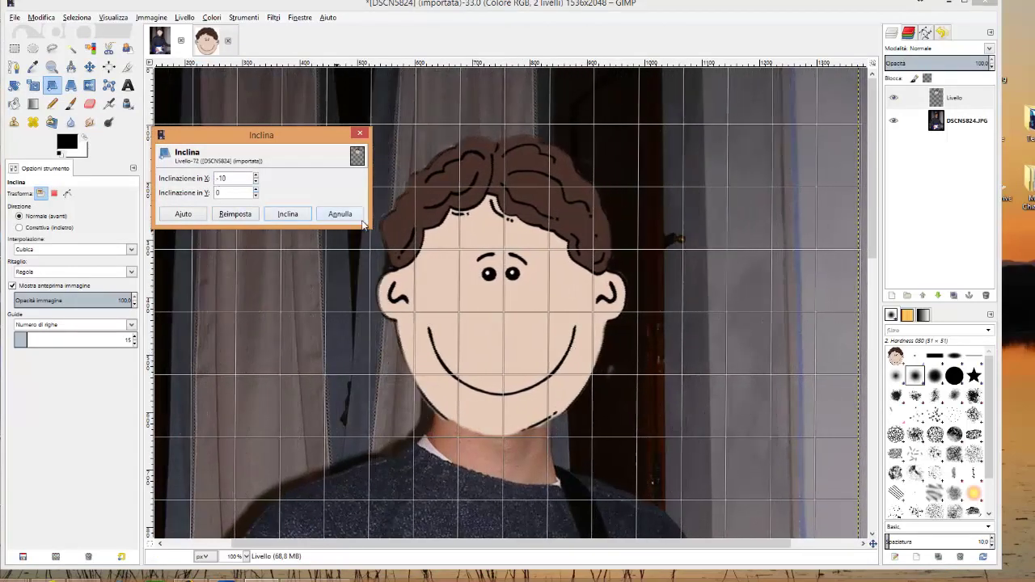
{"action": "left_click", "coordinate": [340, 214]}
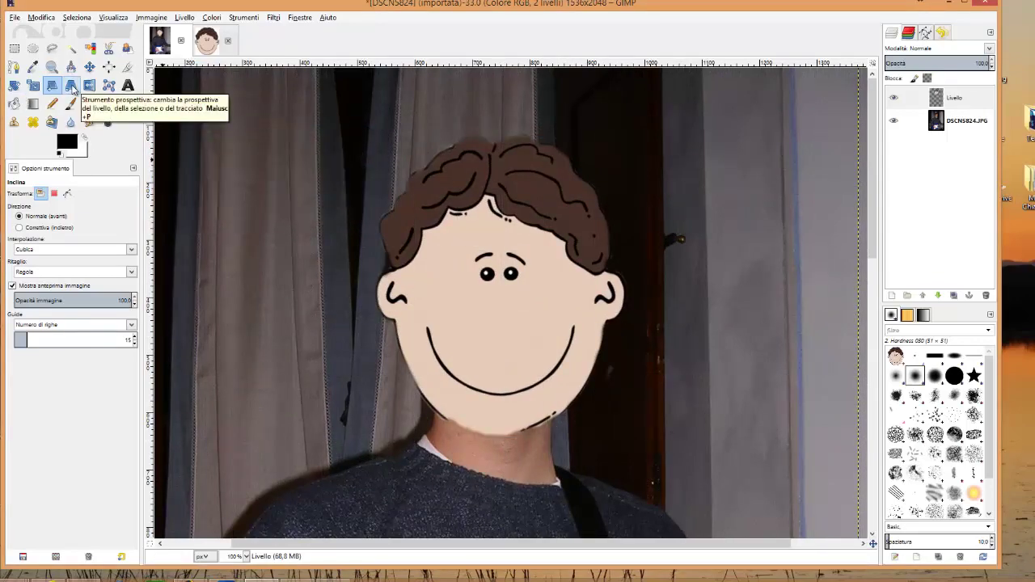
- Apply a perspective warp to the face so it matches the head's angle
{"action": "left_click", "coordinate": [71, 89]}
{"action": "left_click", "coordinate": [516, 265]}
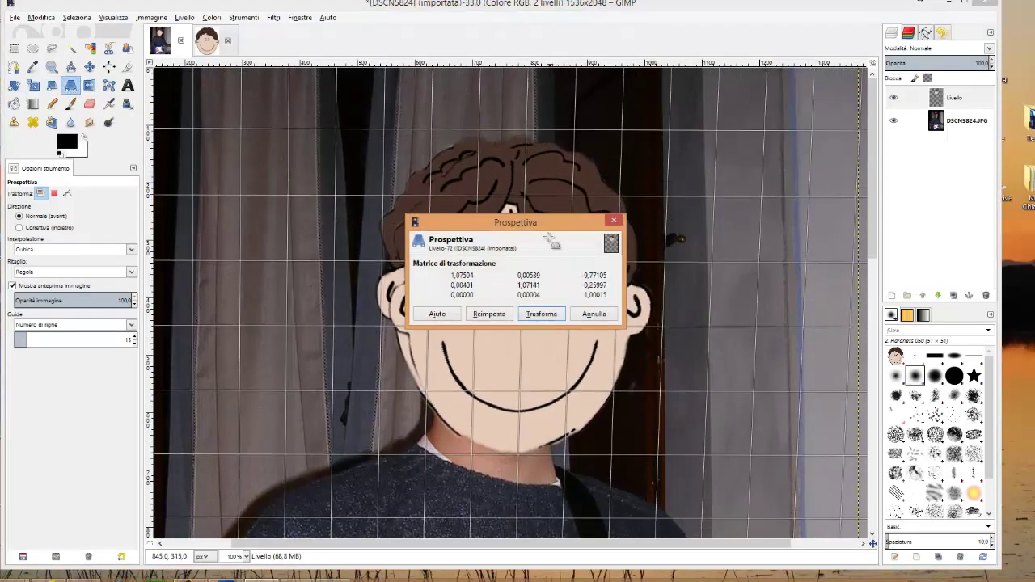
{"action": "mouse_move", "coordinate": [553, 241]}
{"action": "left_mouse_down"}
{"action": "mouse_move", "coordinate": [479, 229]}
{"action": "mouse_move", "coordinate": [837, 157]}
{"action": "left_mouse_up"}
{"action": "mouse_move", "coordinate": [588, 185]}
{"action": "left_mouse_down"}
{"action": "mouse_move", "coordinate": [596, 268]}
{"action": "mouse_move", "coordinate": [549, 242]}
{"action": "left_mouse_up"}
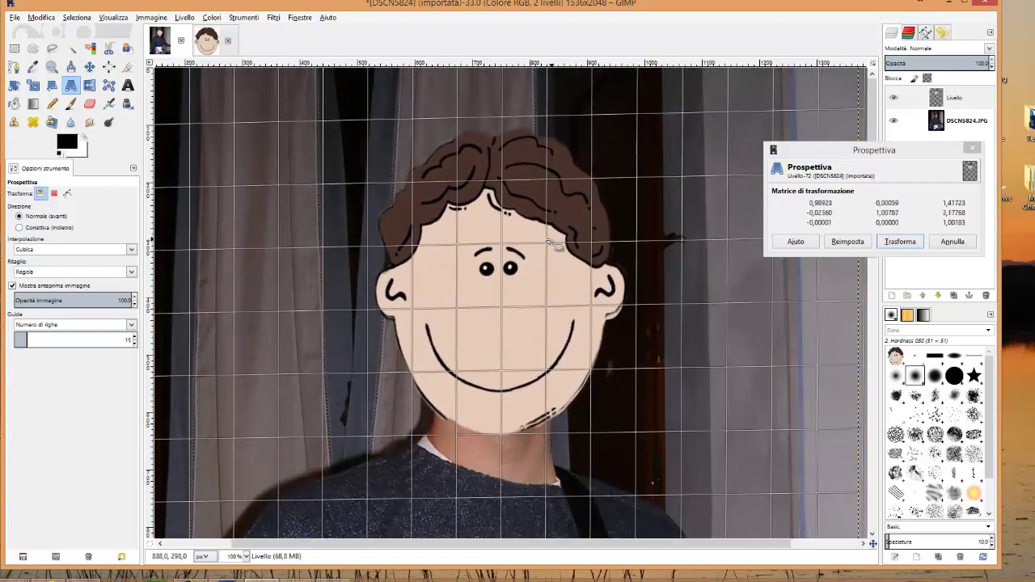
{"action": "key", "text": "Return"}
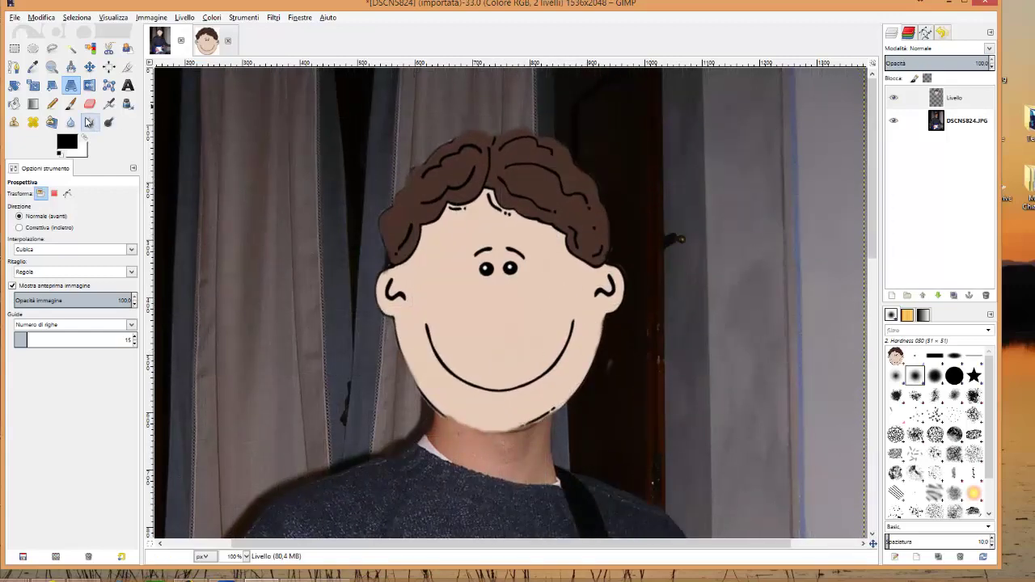
- Flip the cartoon face horizontally several times, leaving it in its original orientation
{"action": "left_click", "coordinate": [93, 86]}
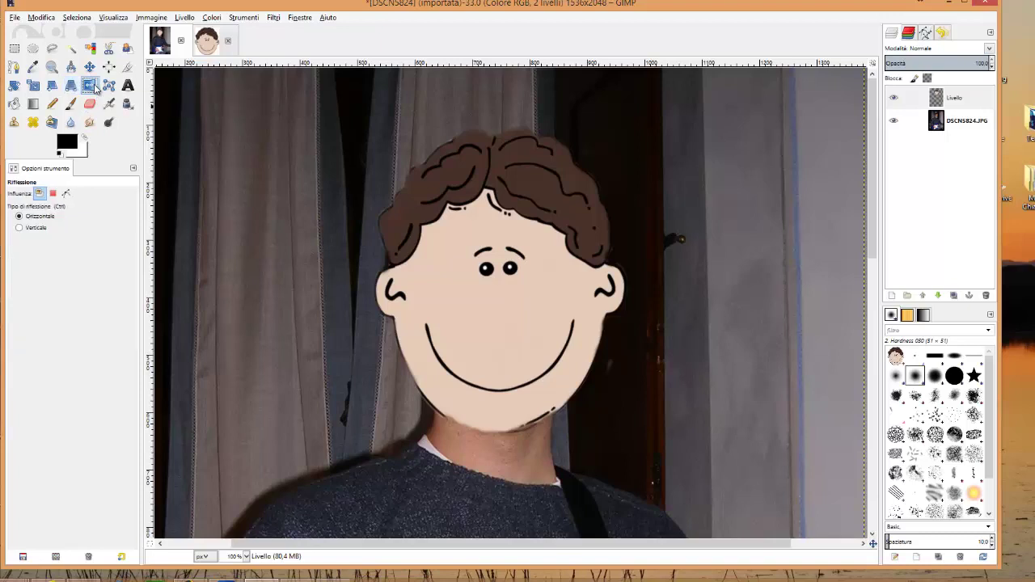
{"action": "left_click", "coordinate": [602, 299]}
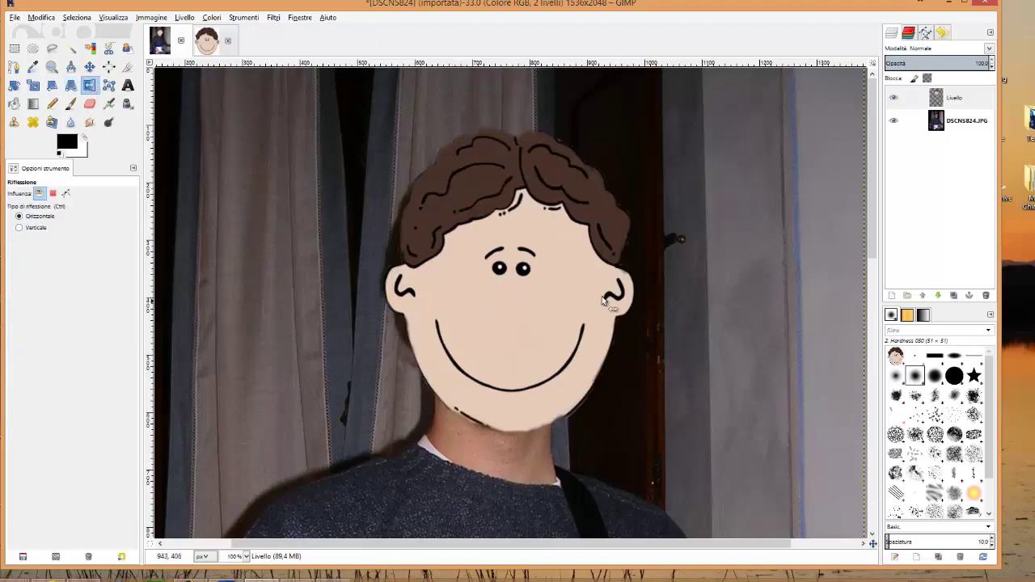
{"action": "left_click", "coordinate": [414, 291]}
{"action": "left_click", "coordinate": [619, 303]}
{"action": "left_click", "coordinate": [423, 283]}
{"action": "left_click", "coordinate": [495, 277]}
{"action": "left_click", "coordinate": [538, 400]}
{"action": "left_click", "coordinate": [535, 227]}
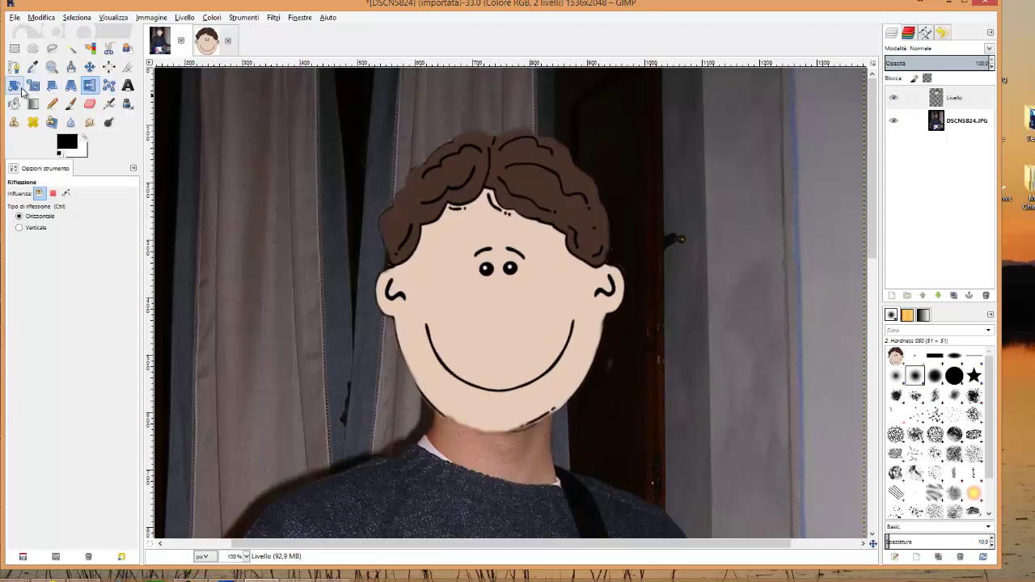
- Nudge the face slightly up and right, then view the whole photo at 25% zoom
{"action": "left_click", "coordinate": [89, 67]}
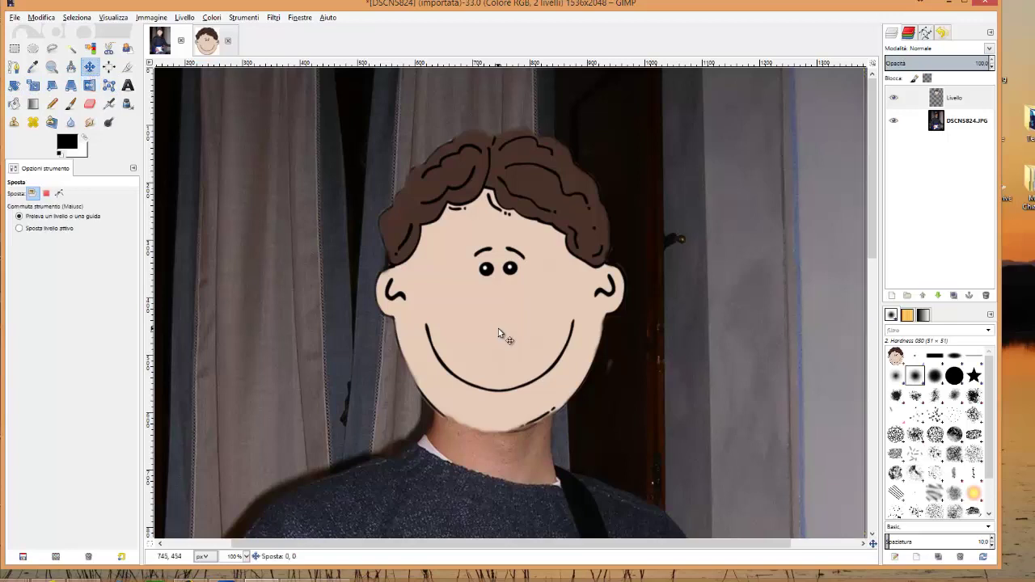
{"action": "left_click_drag", "start_coordinate": [498, 329], "coordinate": [507, 333]}
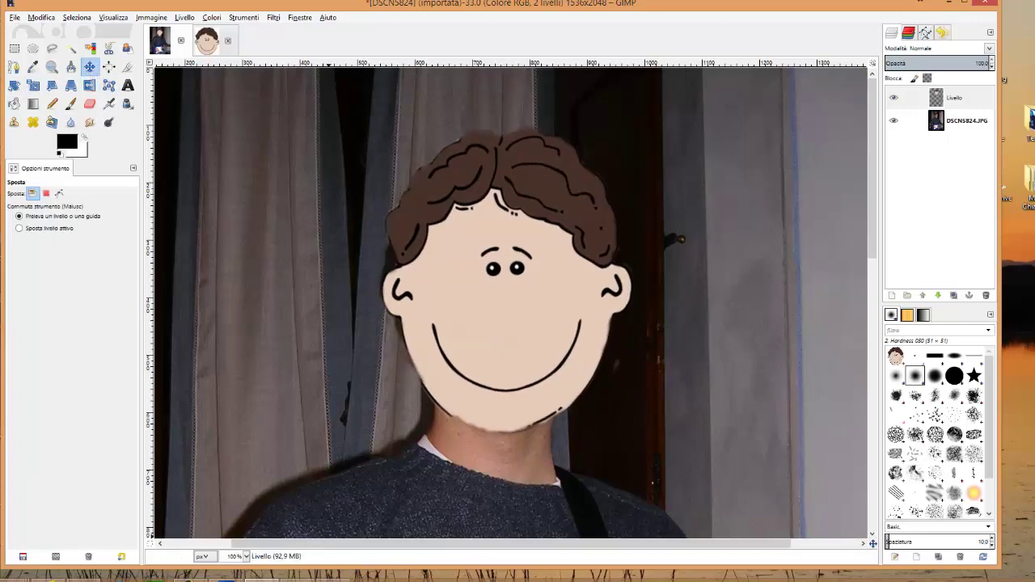
{"action": "left_click", "coordinate": [246, 557]}
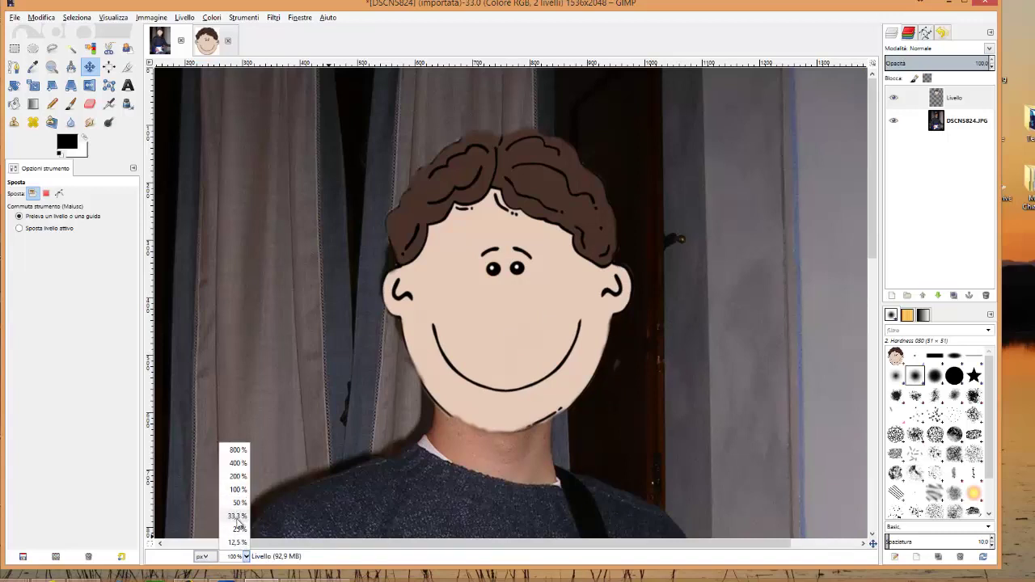
{"action": "left_click", "coordinate": [239, 529]}
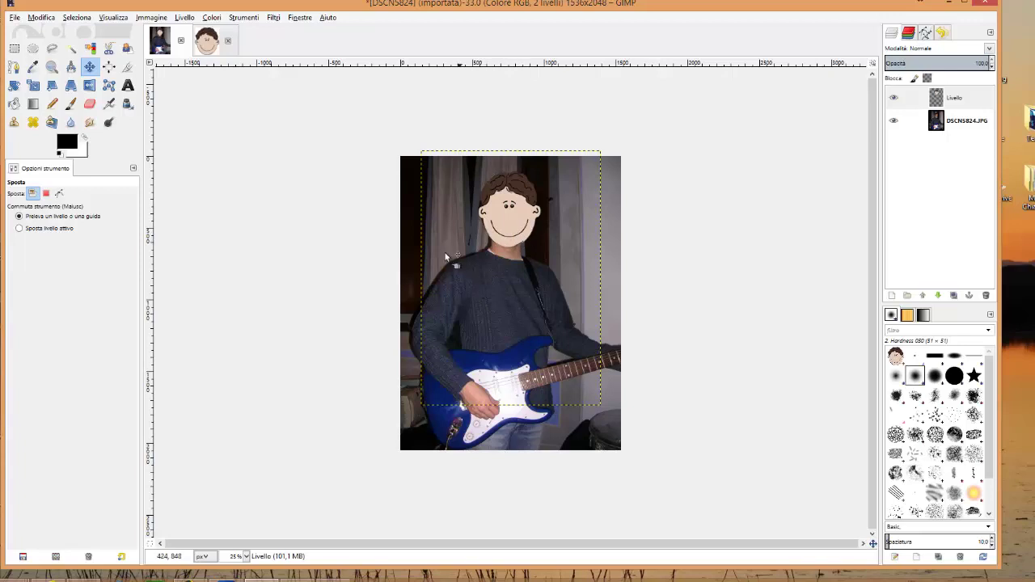
- Apply Brightness-Contrast to the face layer with brightness -37 and contrast -20
{"action": "left_click", "coordinate": [215, 17]}
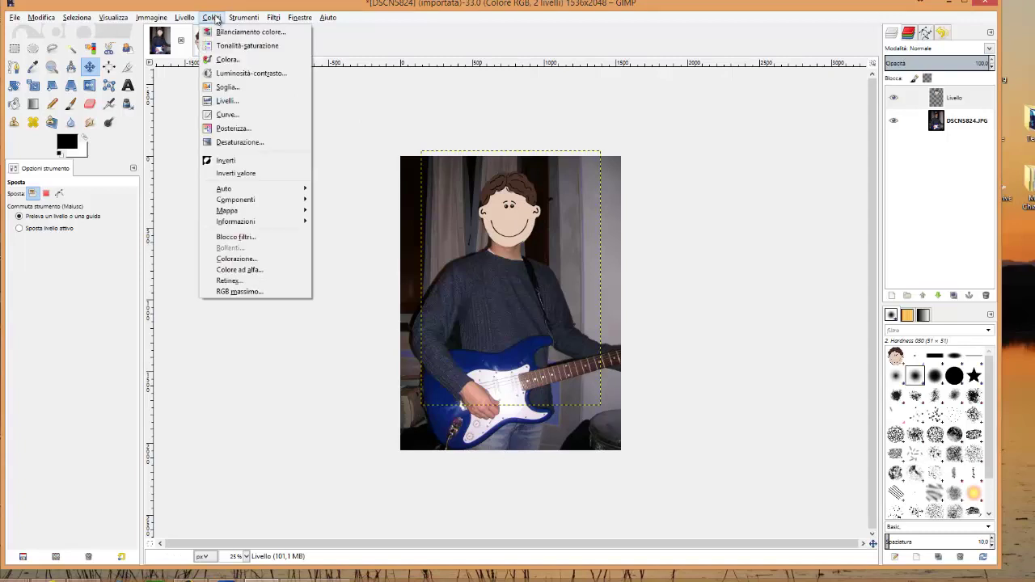
{"action": "left_click", "coordinate": [276, 72]}
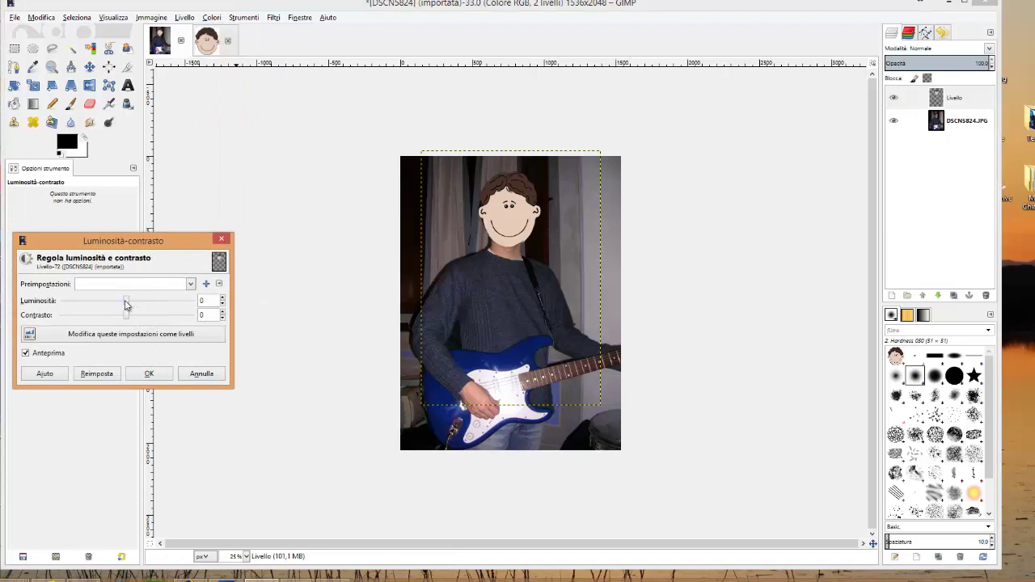
{"action": "left_click_drag", "start_coordinate": [125, 304], "coordinate": [108, 303]}
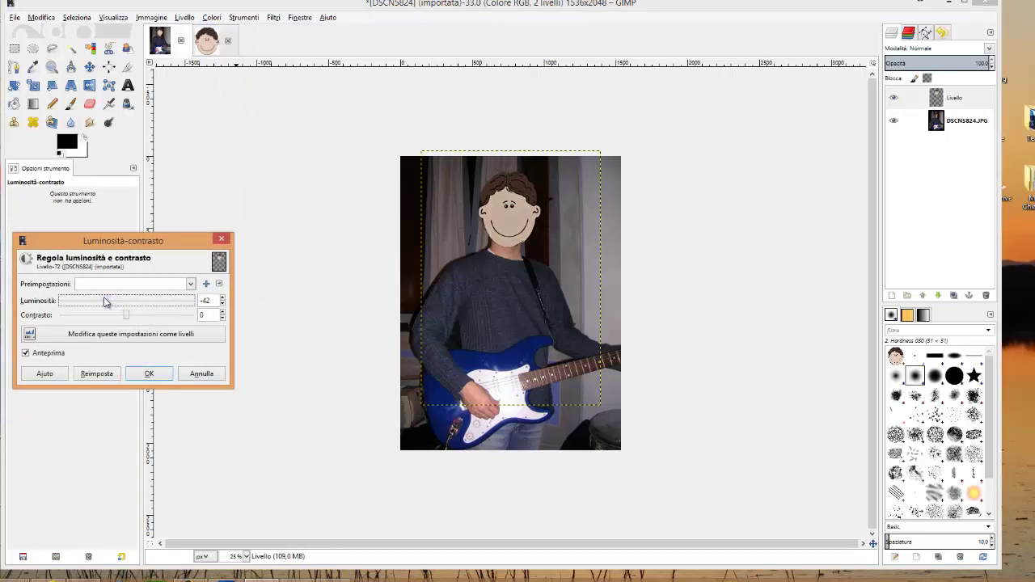
{"action": "left_click_drag", "start_coordinate": [125, 317], "coordinate": [122, 317]}
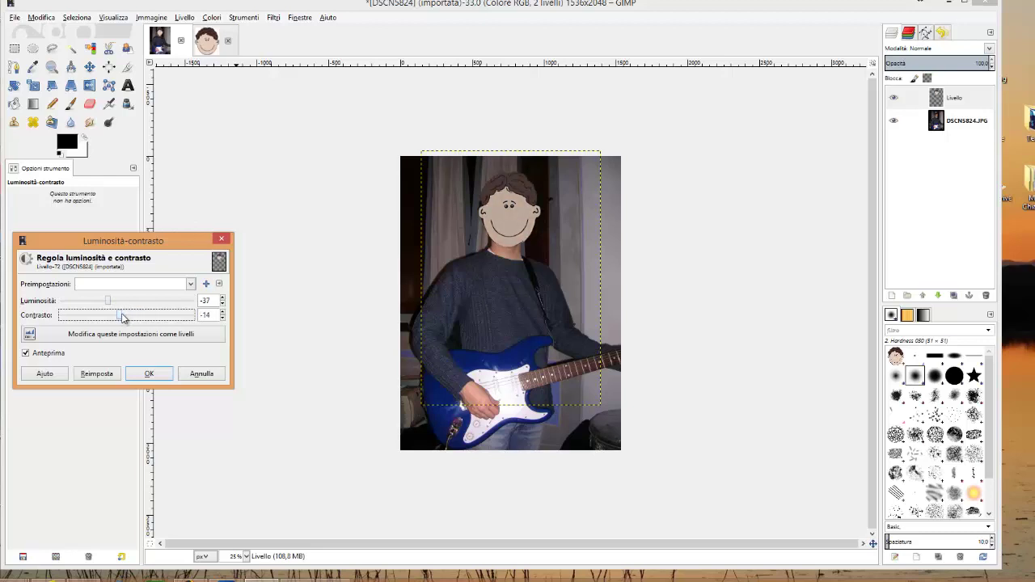
{"action": "left_click_drag", "start_coordinate": [124, 318], "coordinate": [119, 317]}
{"action": "left_click", "coordinate": [157, 377]}
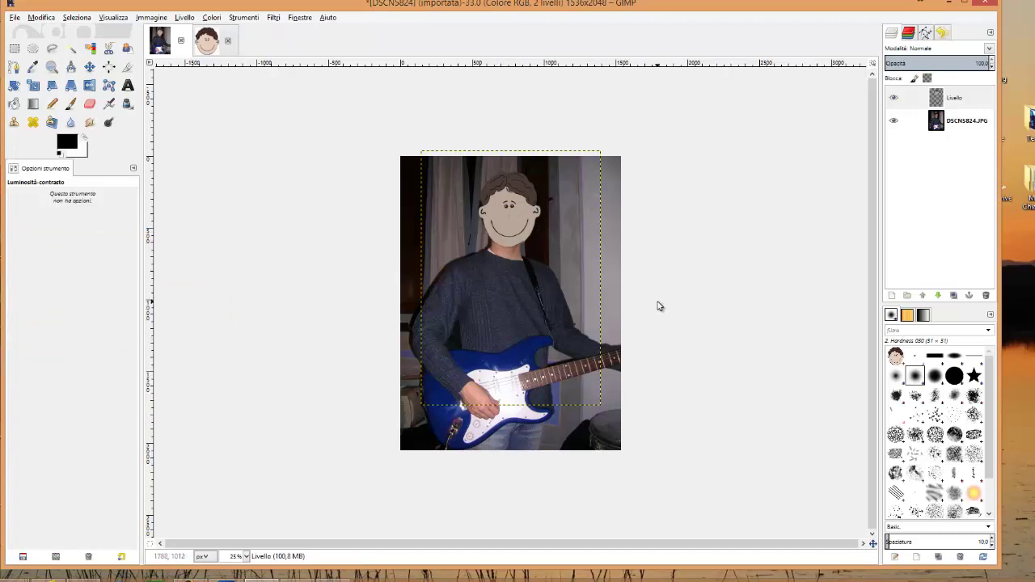
{"action": "left_click", "coordinate": [945, 126]}
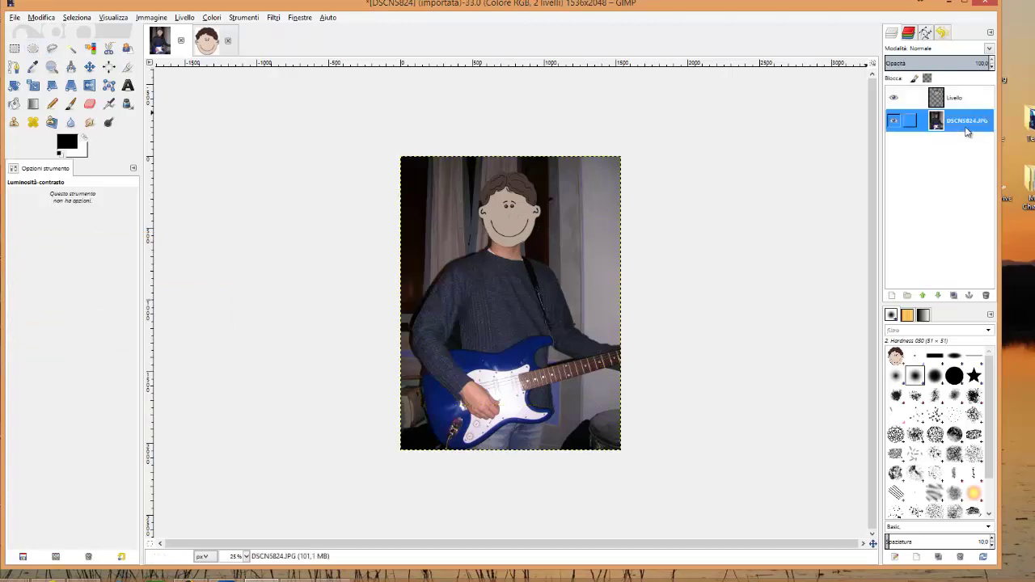
{"action": "left_click", "coordinate": [959, 102]}
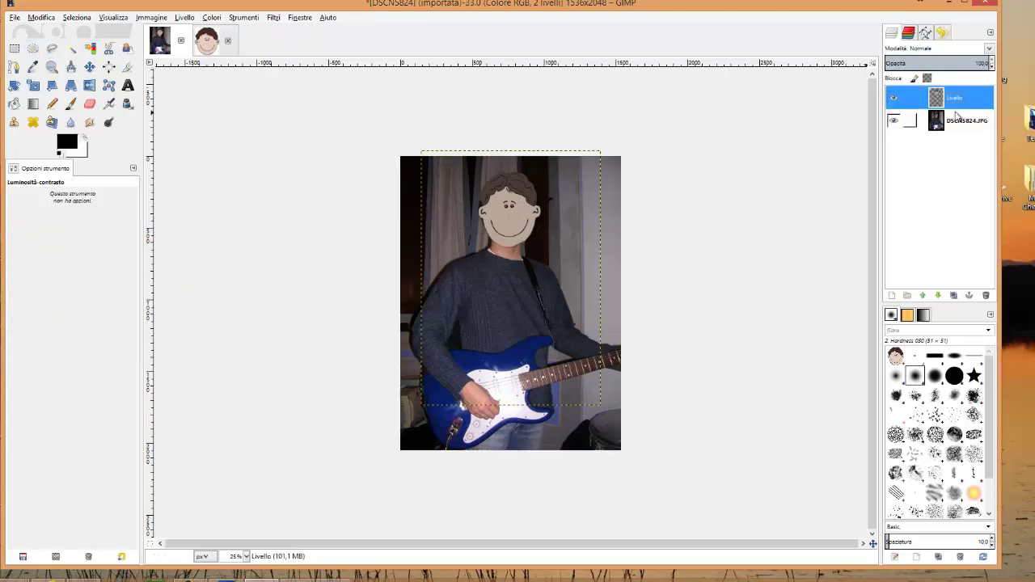
{"action": "left_click", "coordinate": [957, 123]}
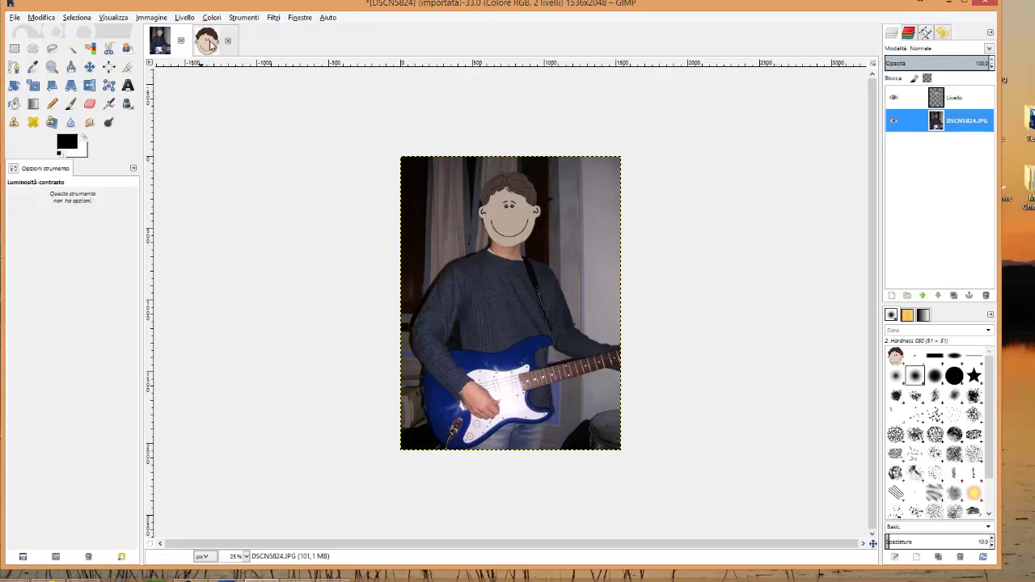
{"action": "left_click", "coordinate": [15, 18]}
{"action": "left_click", "coordinate": [369, 47]}
{"action": "left_click", "coordinate": [209, 50]}
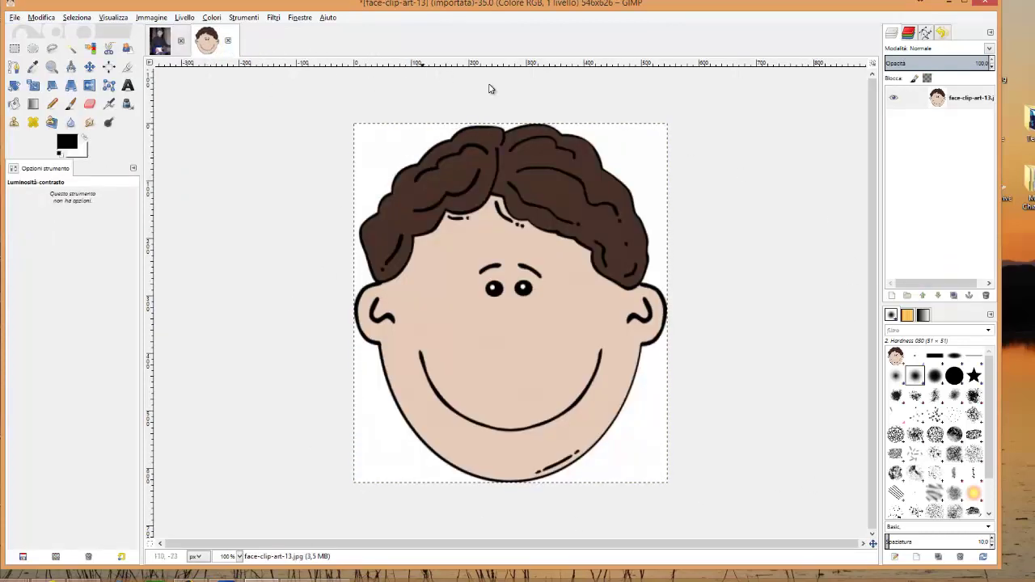
{"action": "left_click", "coordinate": [161, 39]}
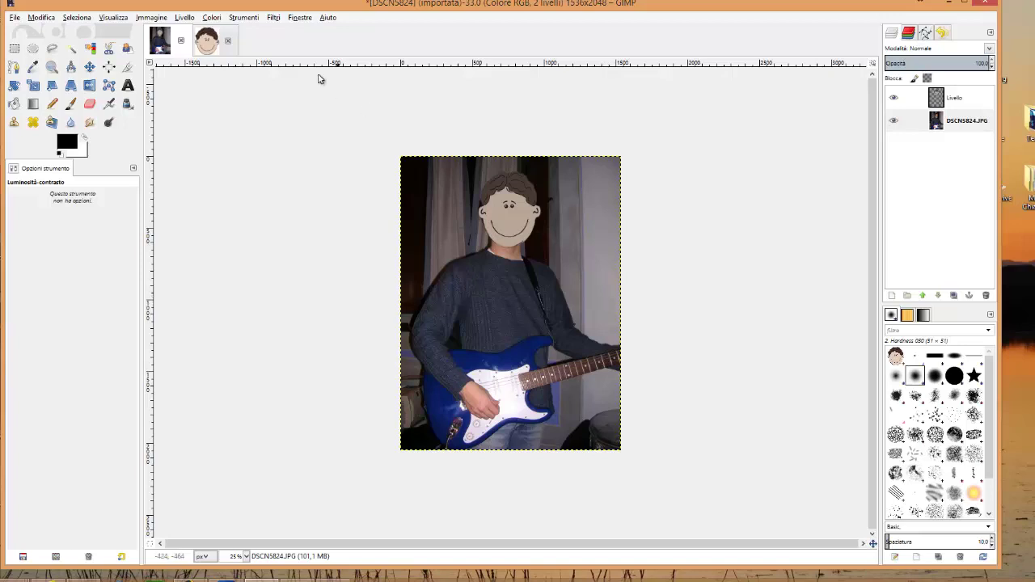
{"action": "left_click", "coordinate": [208, 39]}
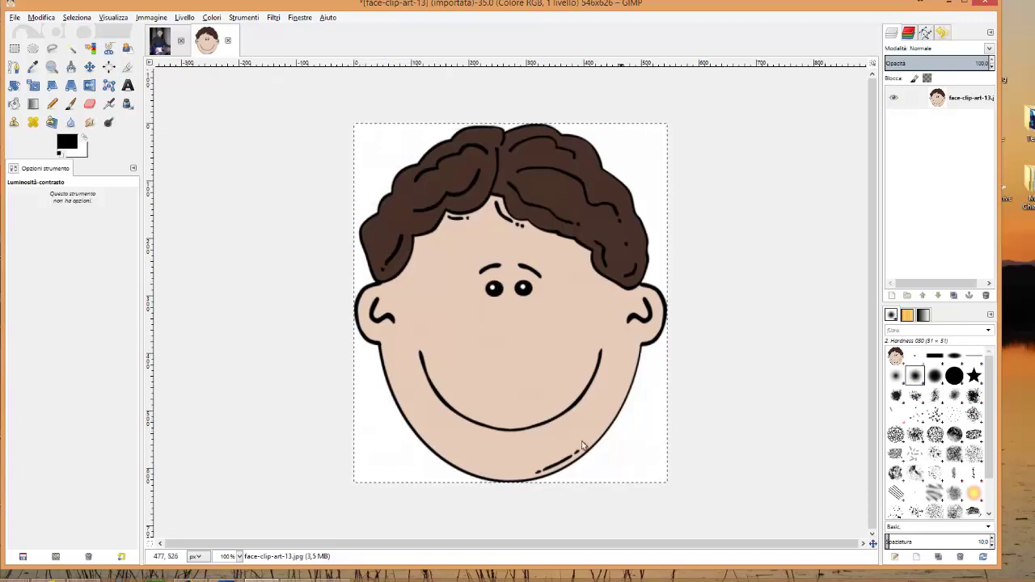
{"action": "left_click", "coordinate": [161, 44]}
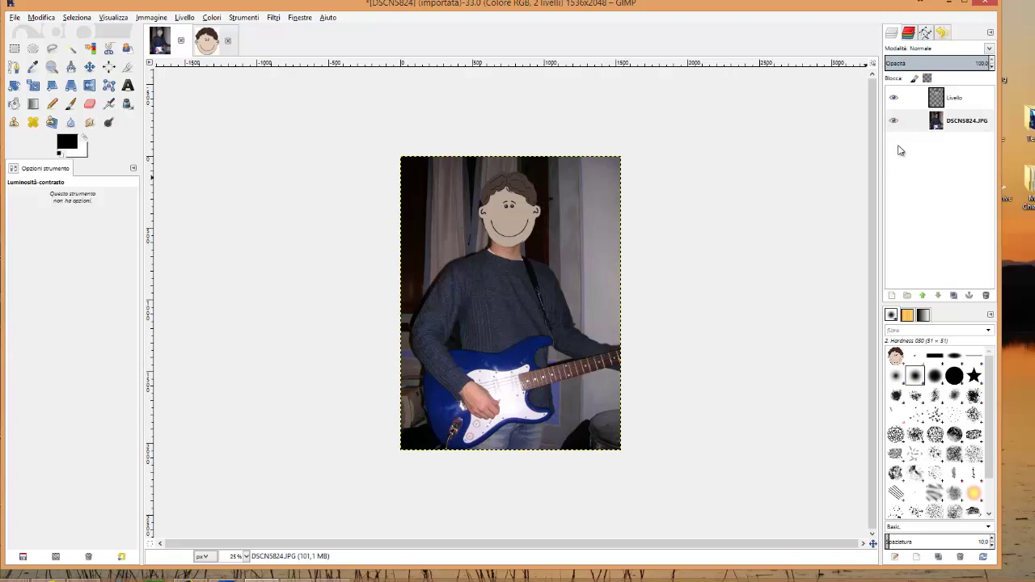
{"action": "left_click", "coordinate": [943, 99]}
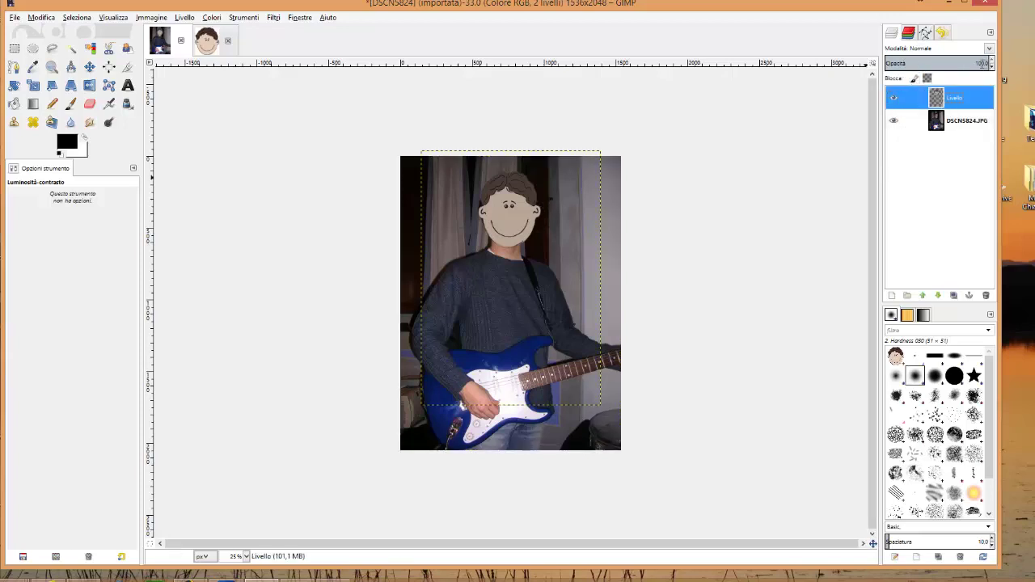
{"action": "left_click", "coordinate": [980, 63]}
{"action": "left_click", "coordinate": [993, 67]}
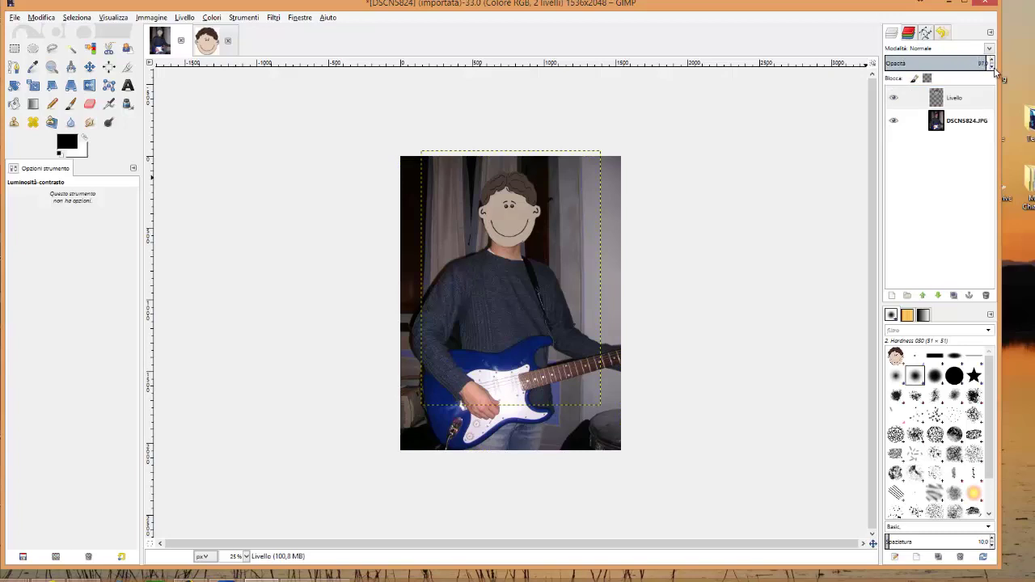
{"action": "left_click", "coordinate": [995, 71]}
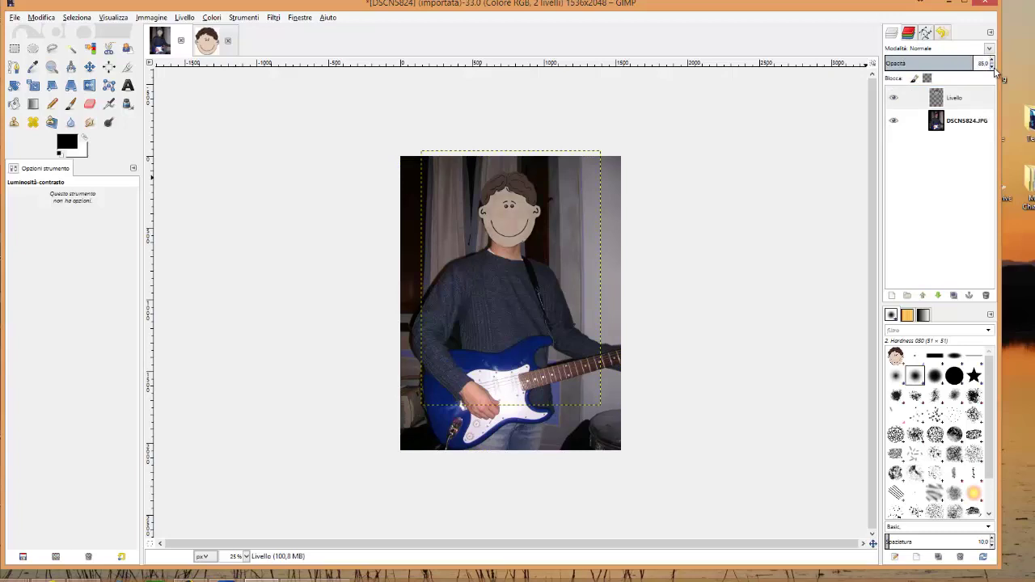
{"action": "left_click", "coordinate": [995, 71]}
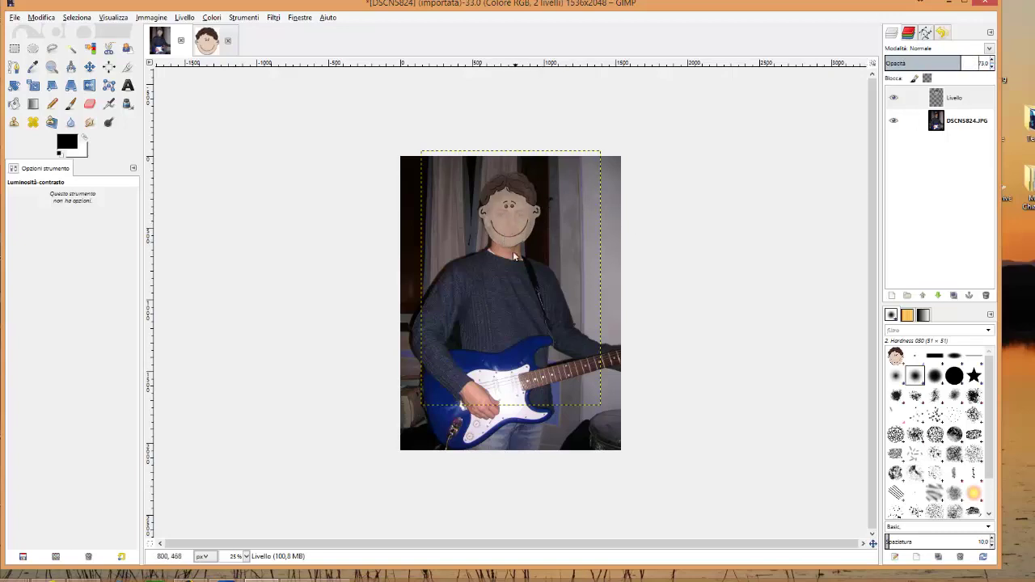
{"action": "left_click", "coordinate": [994, 61]}
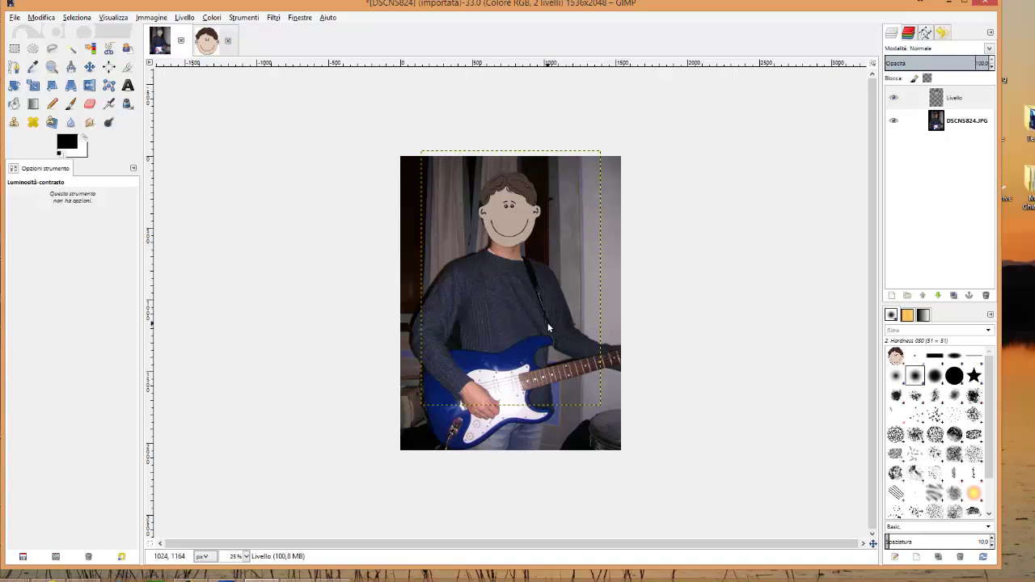
- Switch between the face clip-art image and the guitar photo twice, ending on the photo
{"action": "left_click", "coordinate": [208, 42]}
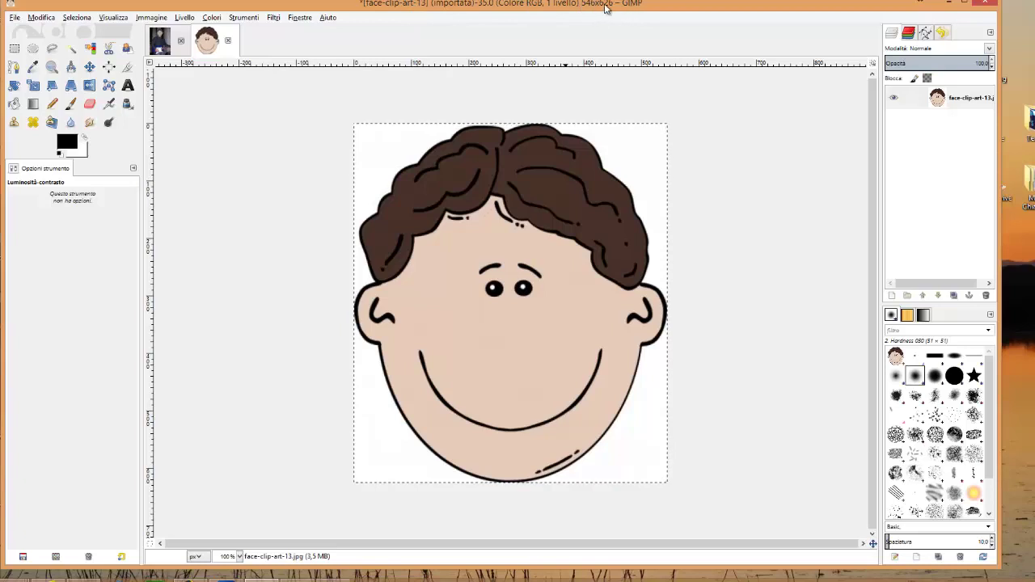
{"action": "left_click", "coordinate": [164, 46]}
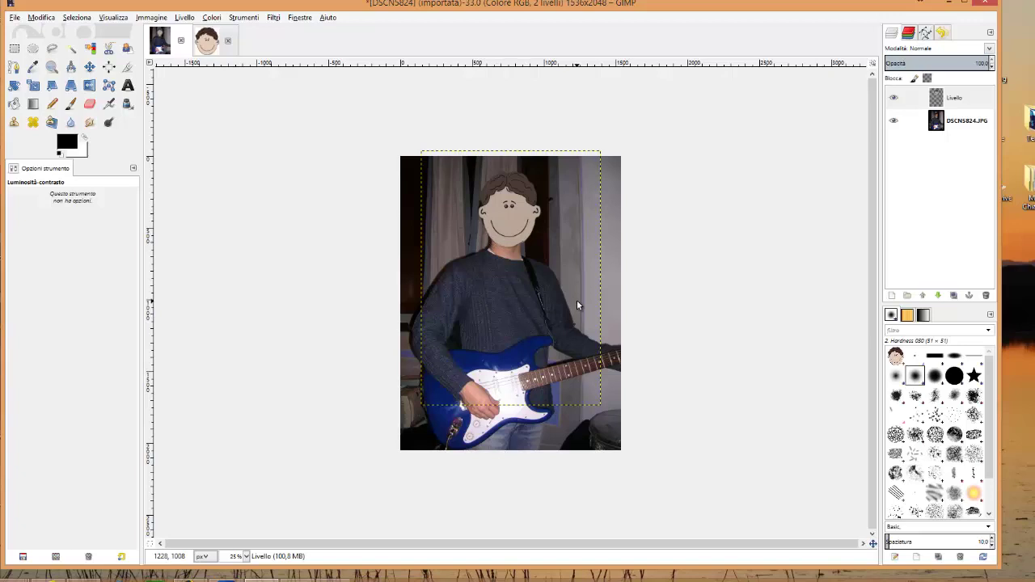
{"action": "left_click", "coordinate": [216, 42]}
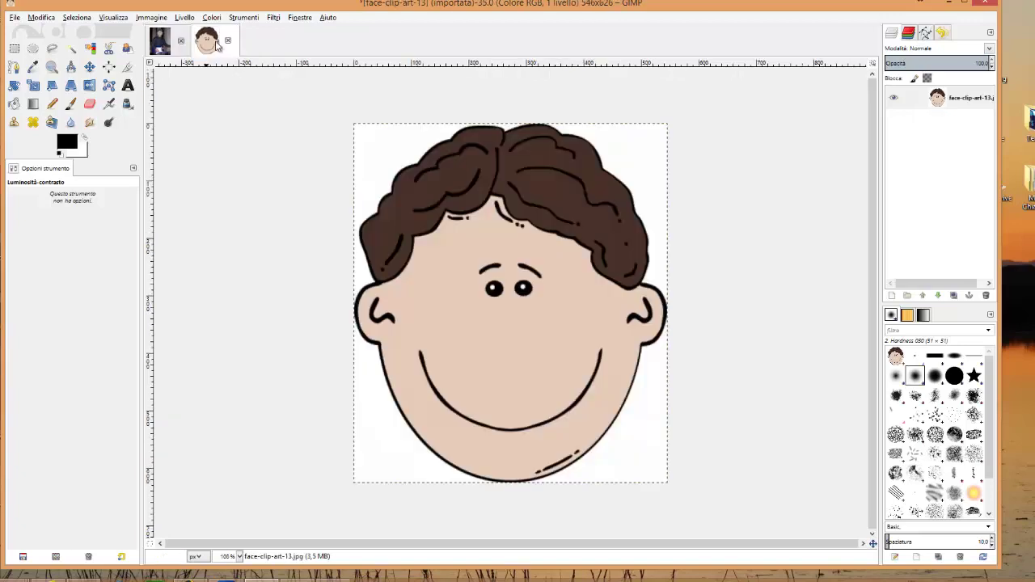
{"action": "left_click", "coordinate": [167, 45]}
- Enlarge the cartoon face layer with the Scale tool
{"action": "left_click", "coordinate": [33, 85]}
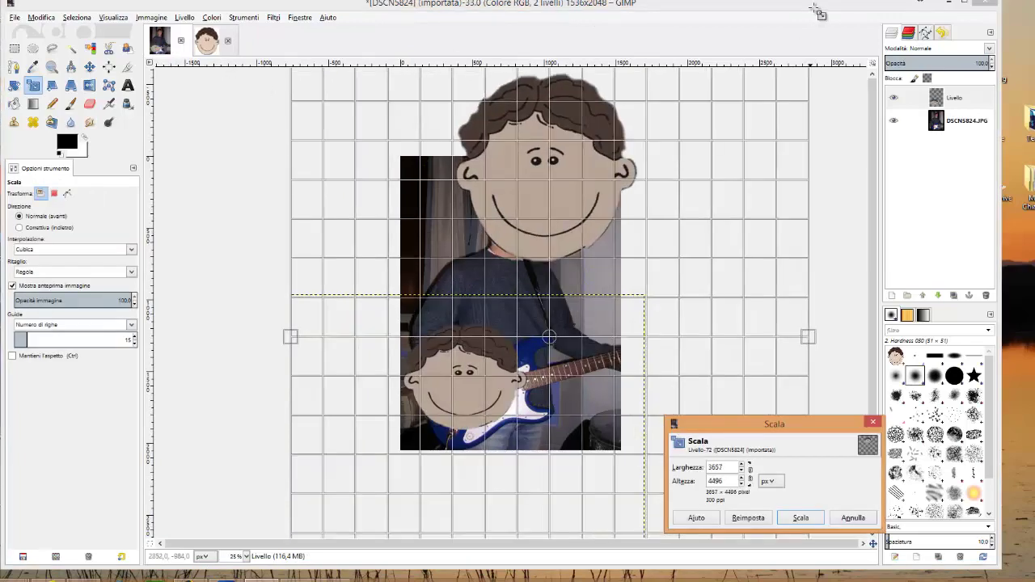
{"action": "left_click_drag", "start_coordinate": [600, 405], "coordinate": [834, 533]}
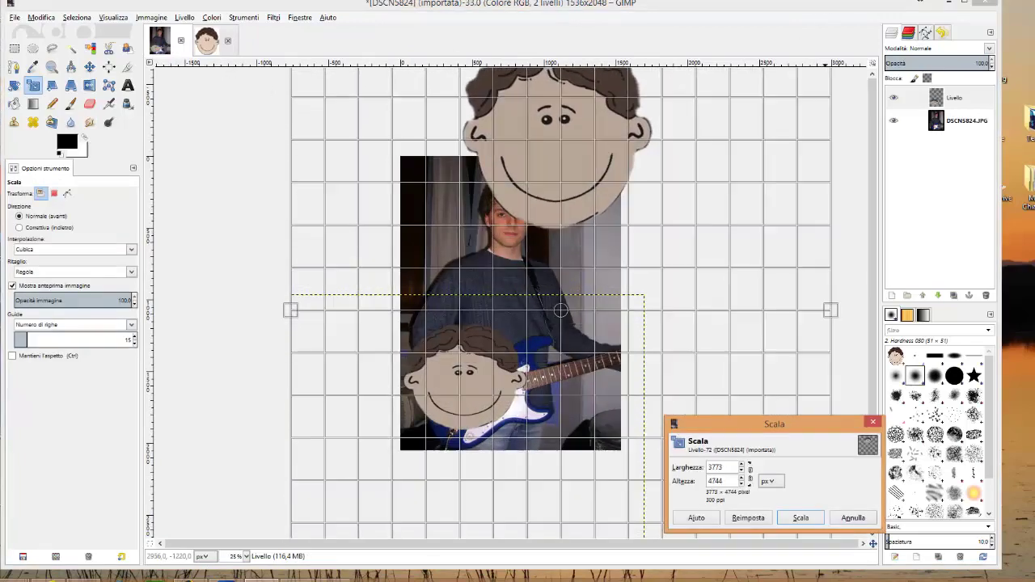
{"action": "left_click", "coordinate": [800, 518]}
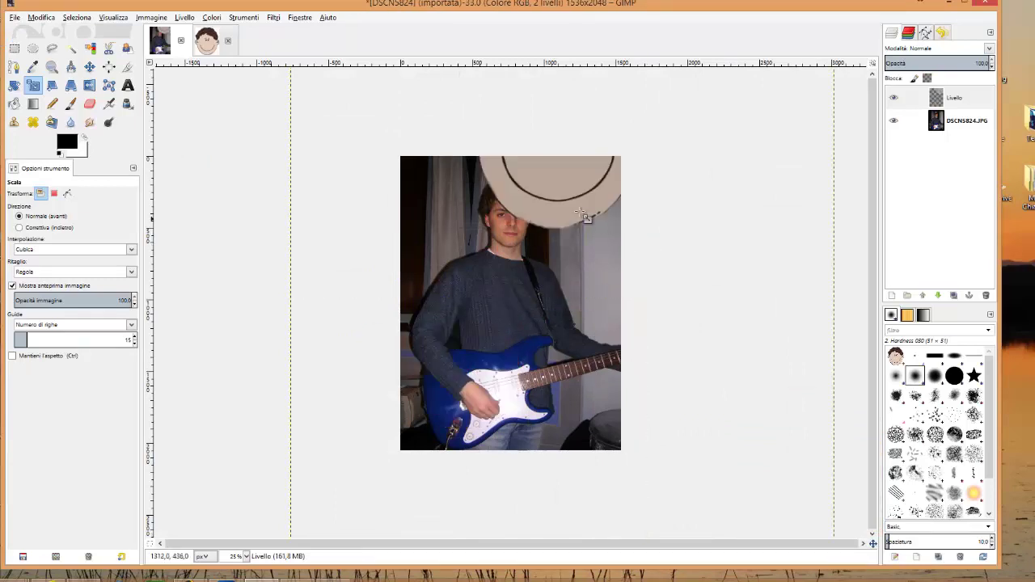
- Move the face layer so it sits up and right over the guitarist's head
{"action": "left_click", "coordinate": [89, 66]}
{"action": "left_click_drag", "start_coordinate": [600, 250], "coordinate": [548, 408]}
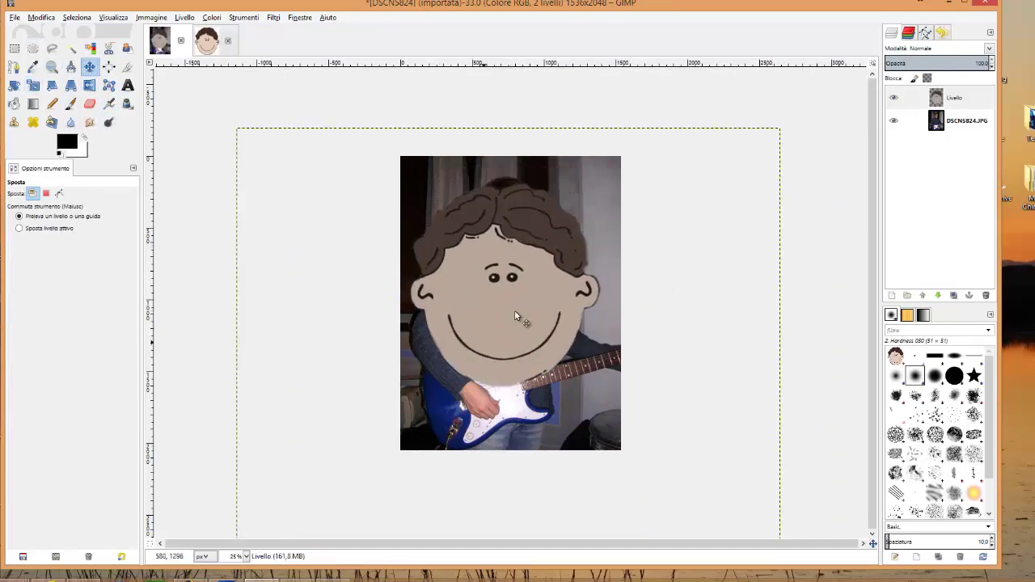
{"action": "left_click", "coordinate": [209, 42]}
{"action": "left_click", "coordinate": [161, 41]}
{"action": "left_click_drag", "start_coordinate": [516, 308], "coordinate": [536, 236]}
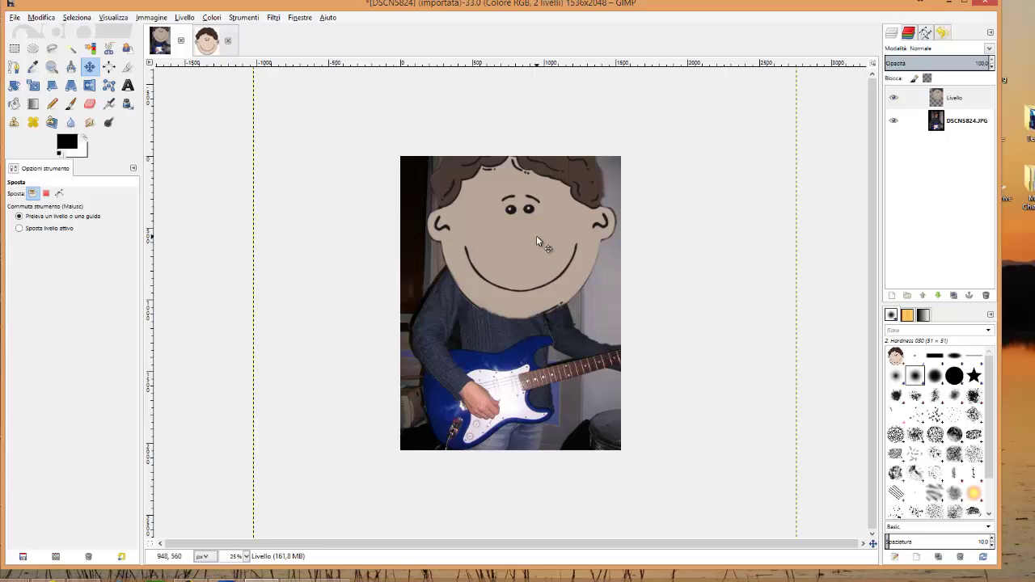
- Zoom to 400% and scroll down and back up to inspect the face overlay
{"action": "left_click", "coordinate": [247, 556]}
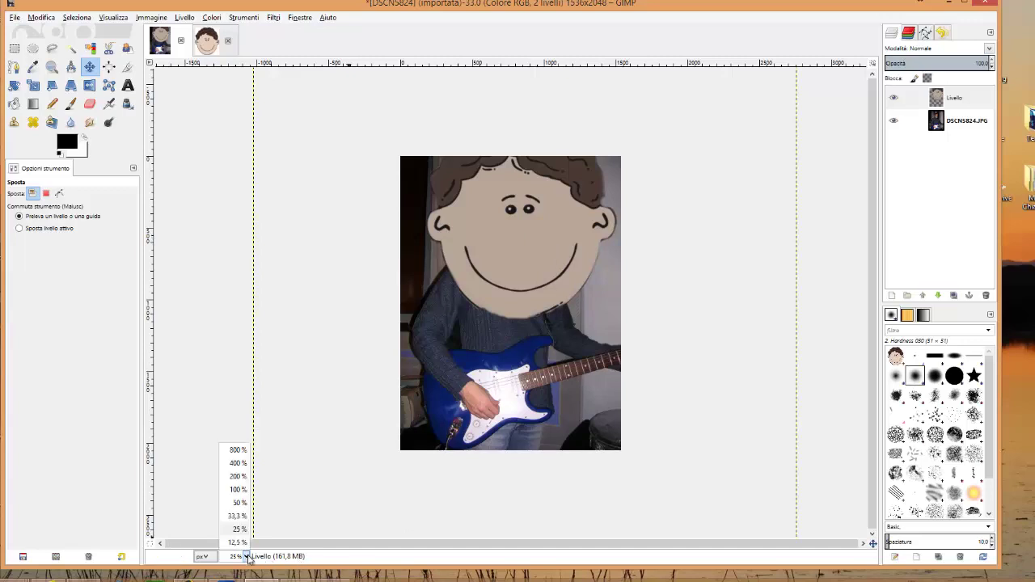
{"action": "left_click", "coordinate": [238, 463]}
{"action": "scroll", "coordinate": [426, 338], "scroll_direction": "down", "scroll_amount": 5}
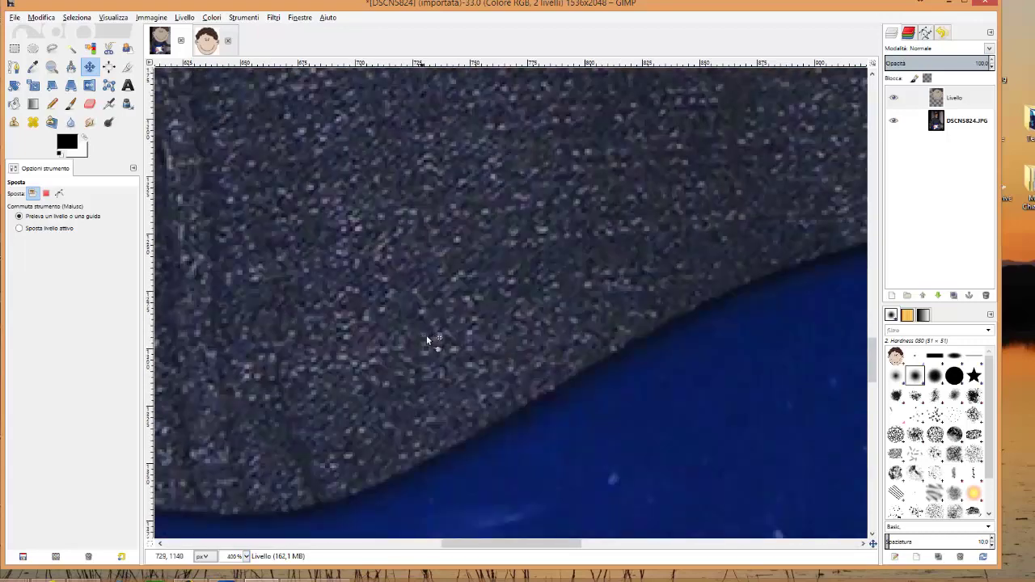
{"action": "scroll", "coordinate": [519, 396], "scroll_direction": "down", "scroll_amount": 5}
{"action": "scroll", "coordinate": [593, 368], "scroll_direction": "down", "scroll_amount": 5}
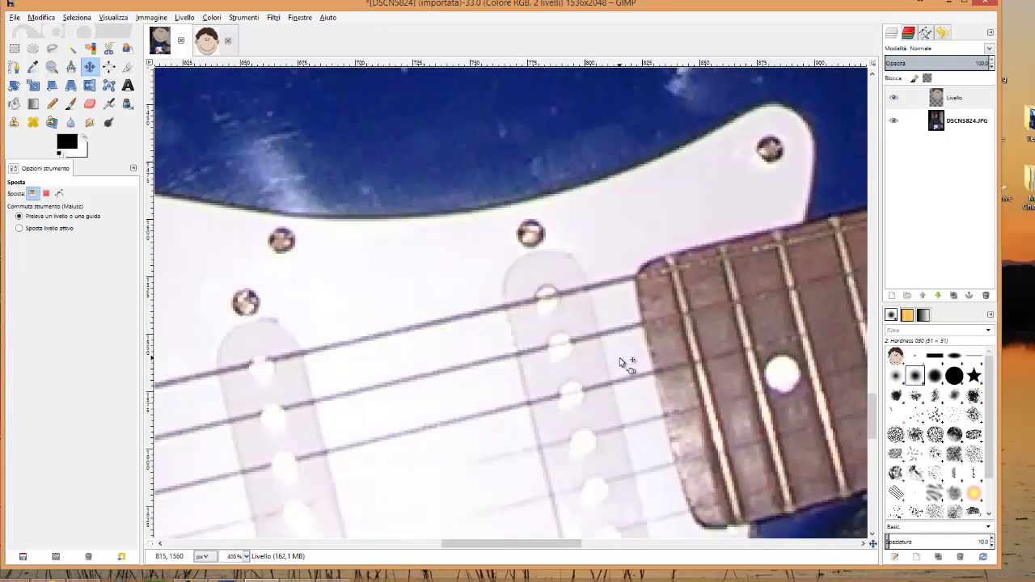
{"action": "scroll", "coordinate": [619, 357], "scroll_direction": "down", "scroll_amount": 5}
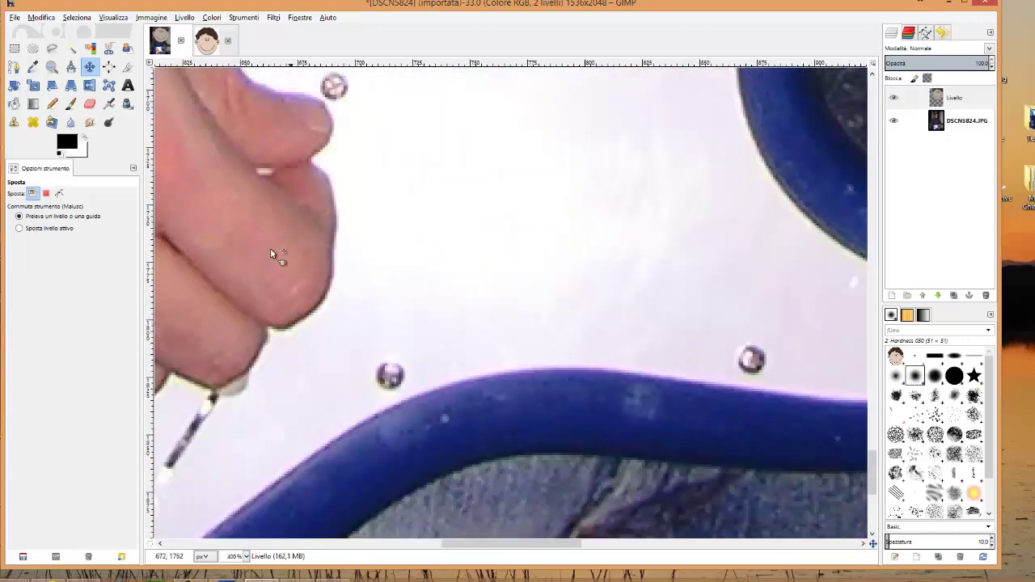
{"action": "scroll", "coordinate": [298, 294], "scroll_direction": "up", "scroll_amount": 5}
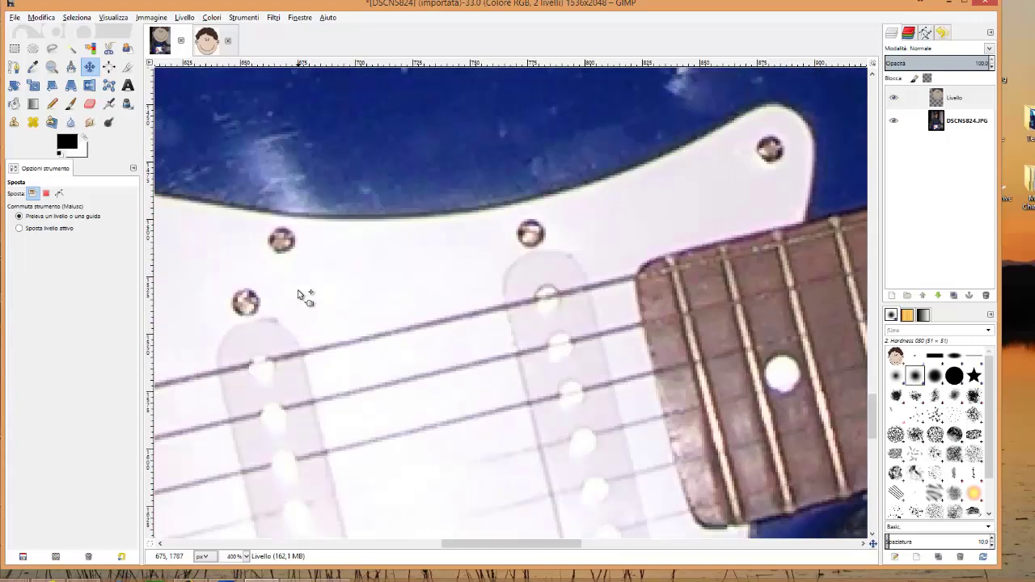
{"action": "scroll", "coordinate": [298, 294], "scroll_direction": "up", "scroll_amount": 5}
{"action": "scroll", "coordinate": [298, 293], "scroll_direction": "up", "scroll_amount": 5}
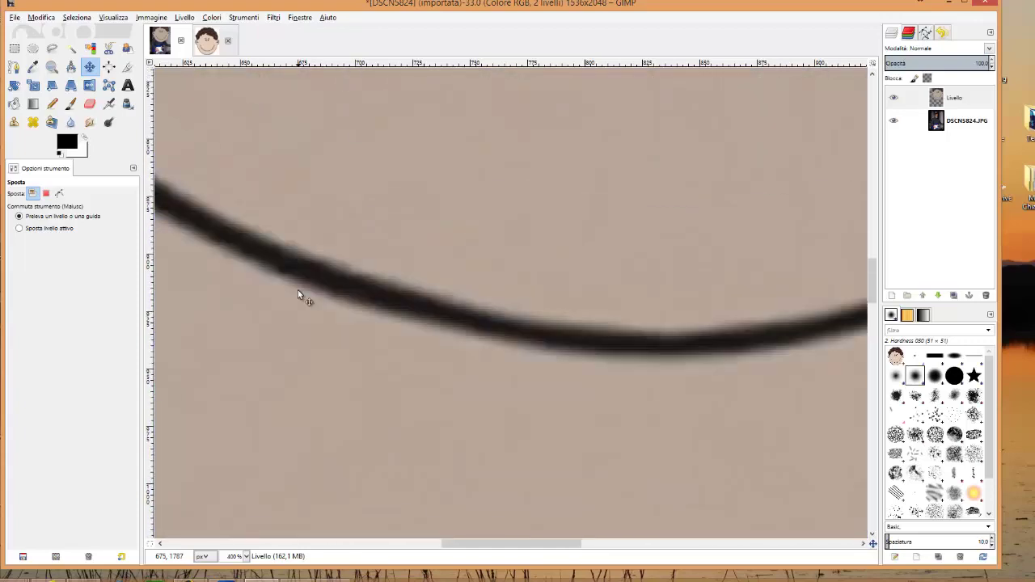
- Zoom out to 100%, then settle on a 50% view of the composite
{"action": "left_click", "coordinate": [246, 556]}
{"action": "left_click", "coordinate": [239, 491]}
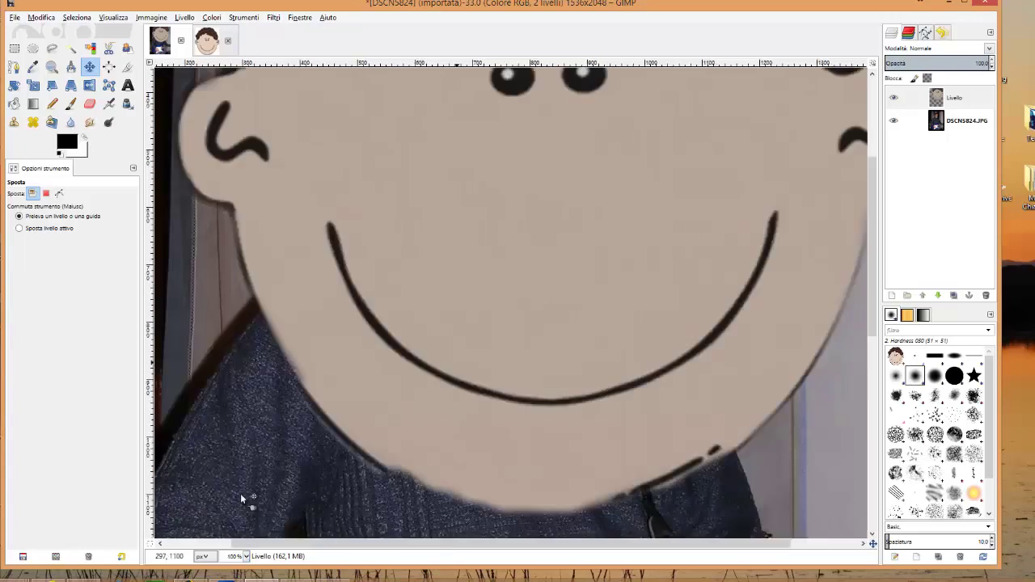
{"action": "left_click", "coordinate": [247, 556]}
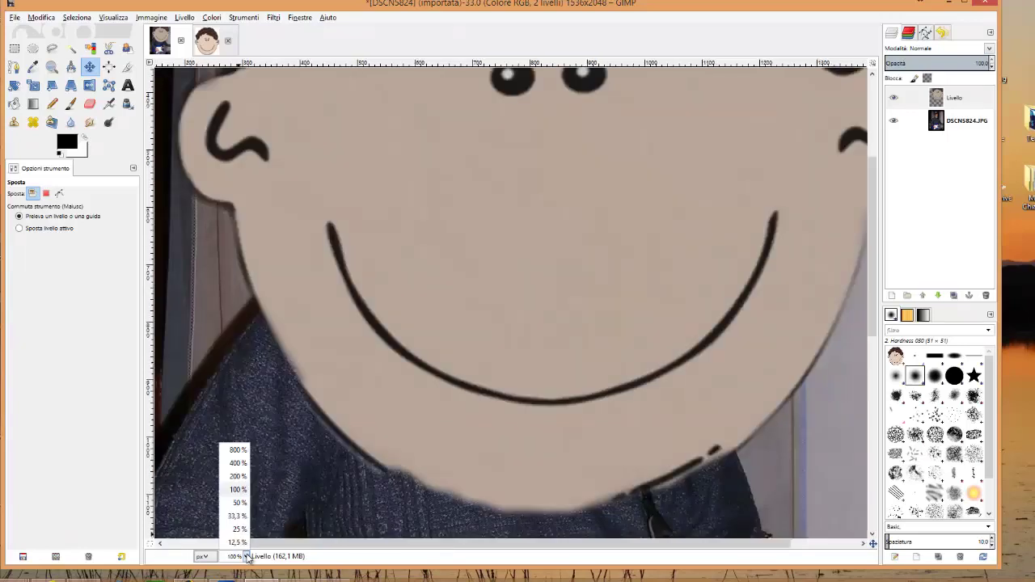
{"action": "left_click", "coordinate": [240, 503]}
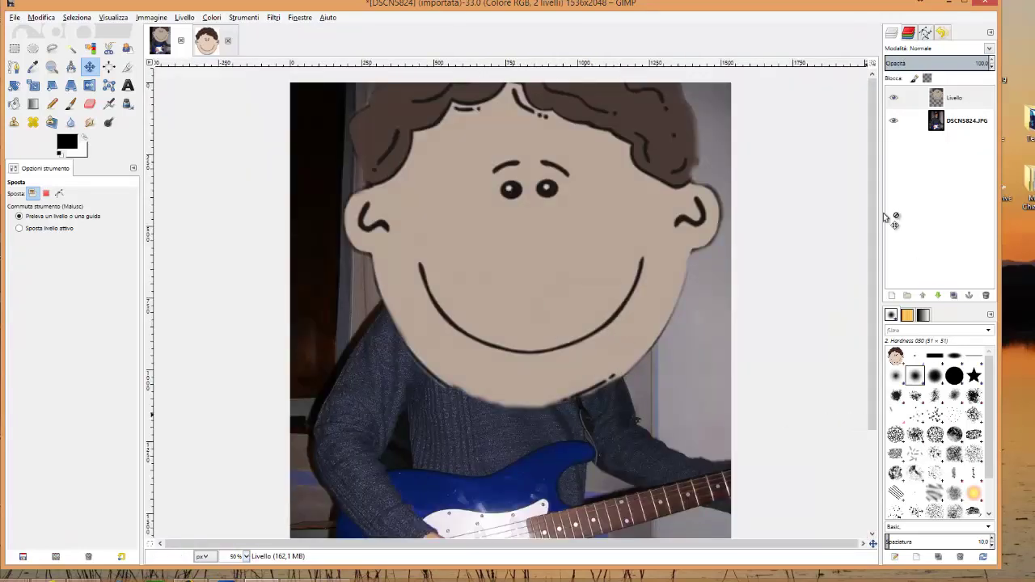